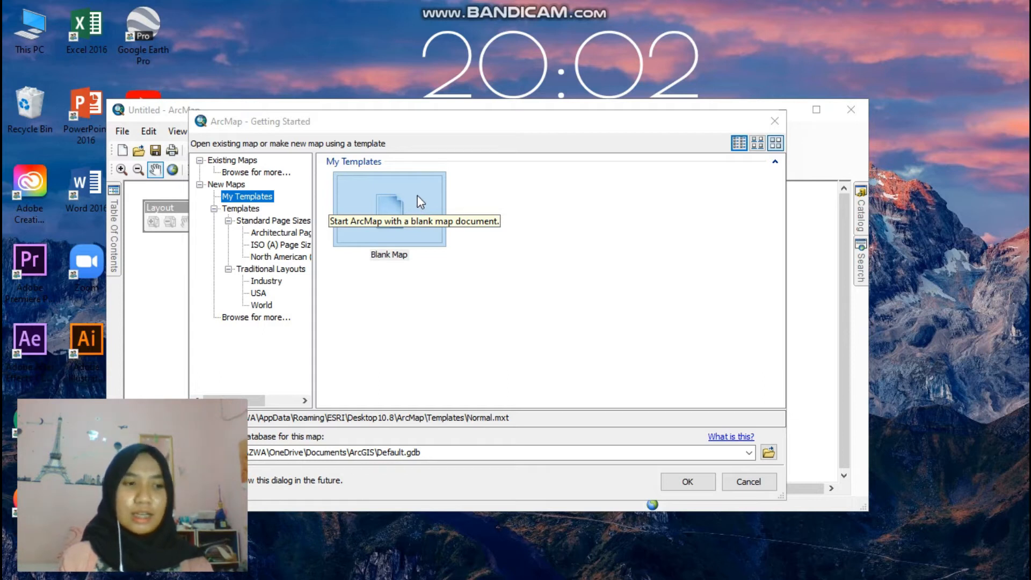
# - Start a new blank map document and maximize the program window
pyautogui.click(417, 195)
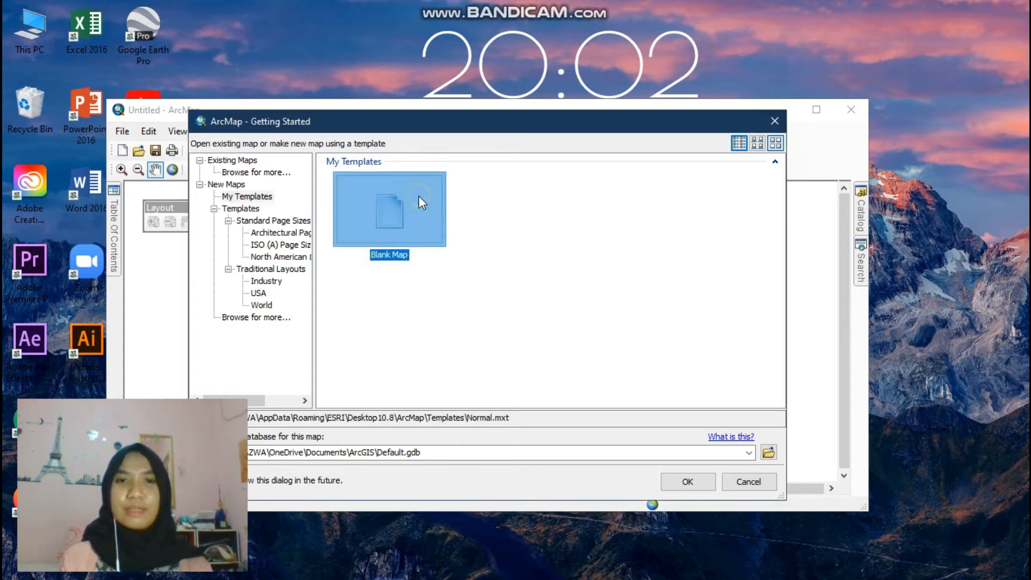
pyautogui.click(670, 479)
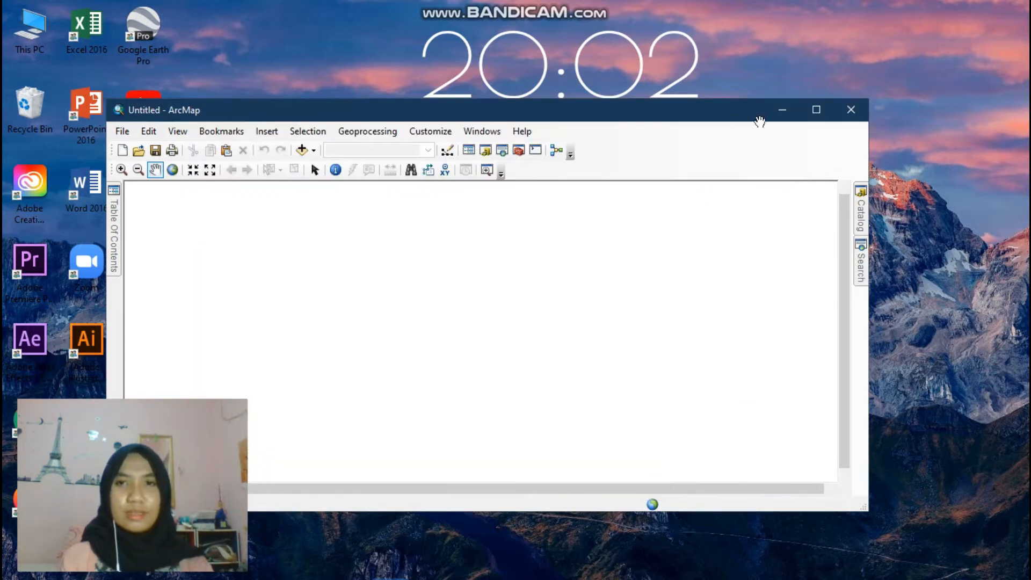
pyautogui.click(815, 111)
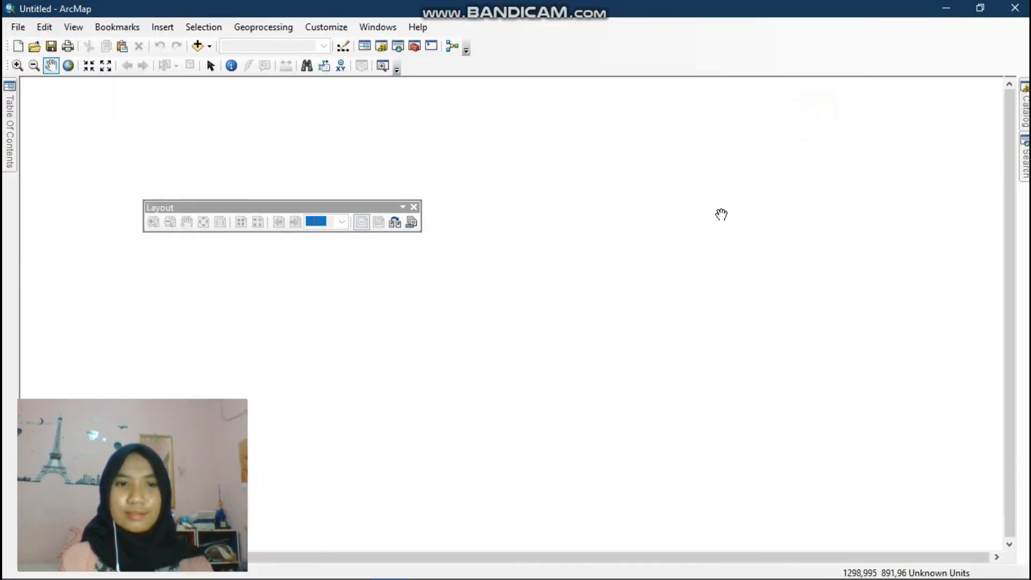
# - Open the Table of Contents, set it to auto-hide, and dock the Layout toolbar beneath the main toolbars
pyautogui.moveTo(331, 207); pyautogui.dragTo(298, 157)
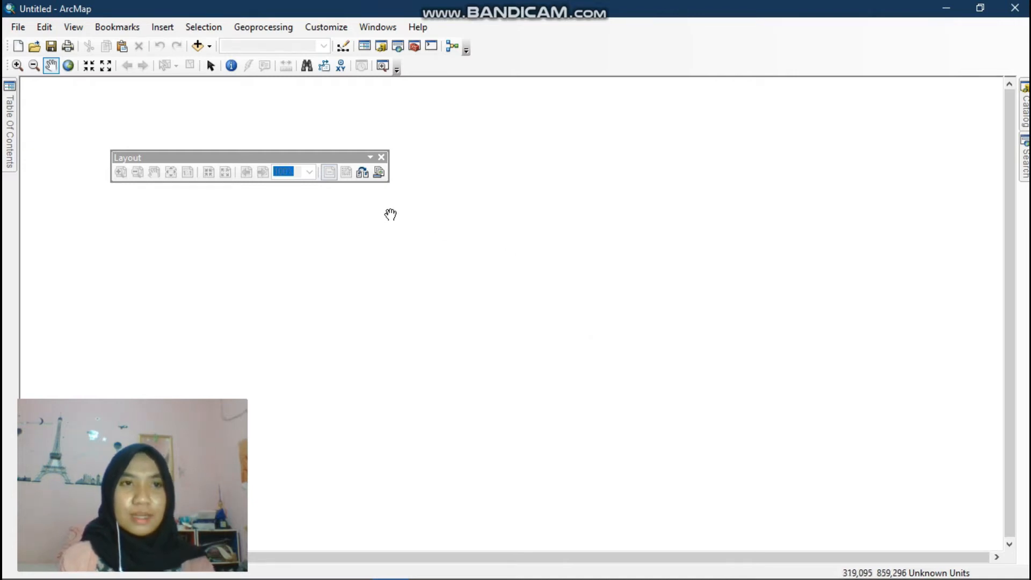
pyautogui.click(11, 127)
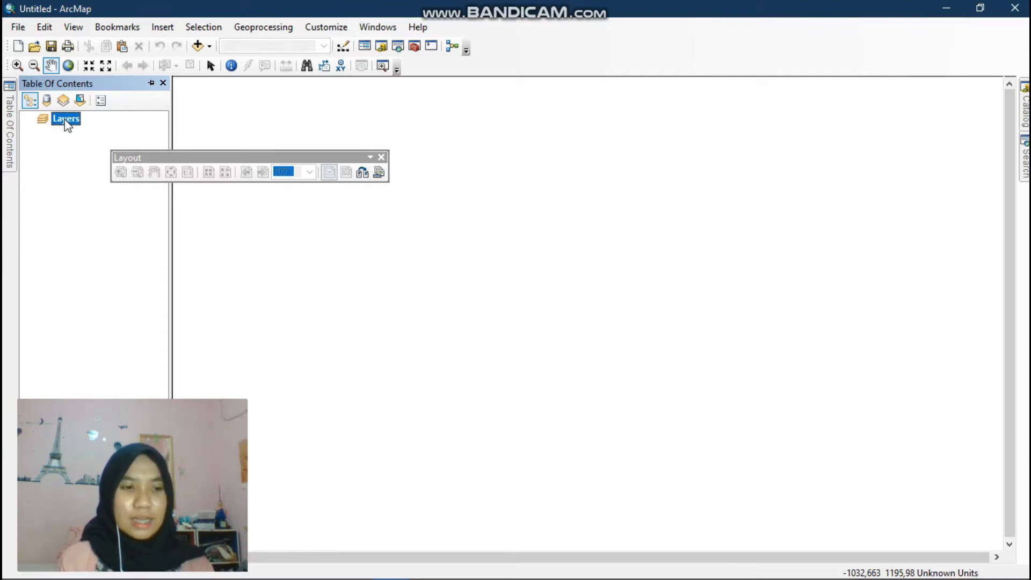
pyautogui.click(150, 83)
pyautogui.click(134, 84)
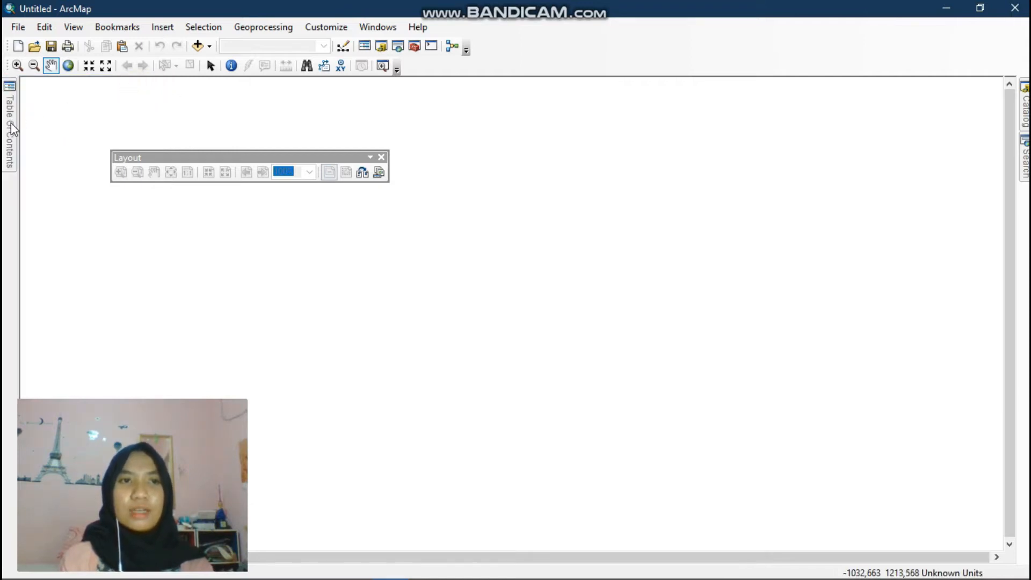
pyautogui.moveTo(11, 126)
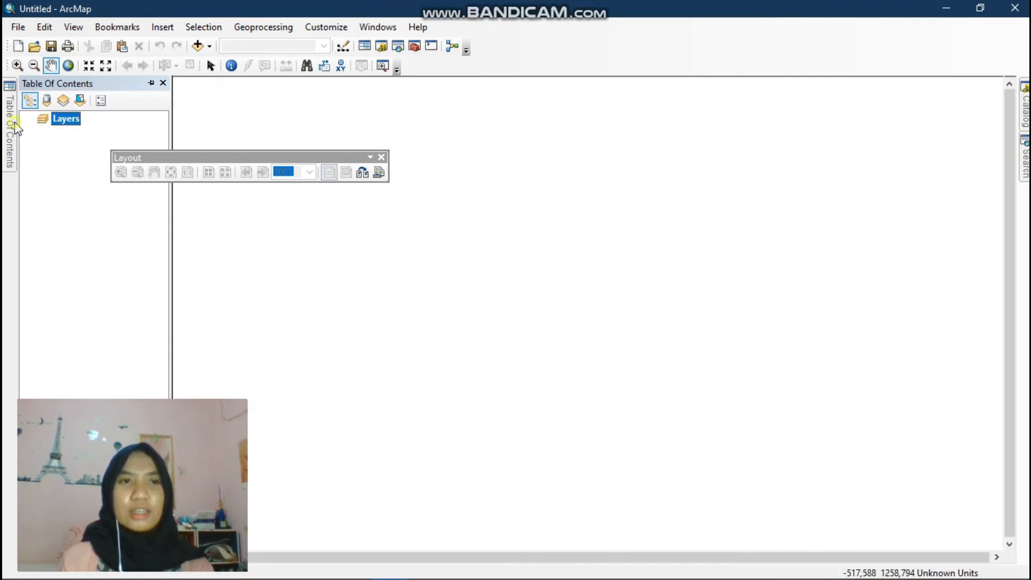
pyautogui.moveTo(271, 158); pyautogui.dragTo(330, 87)
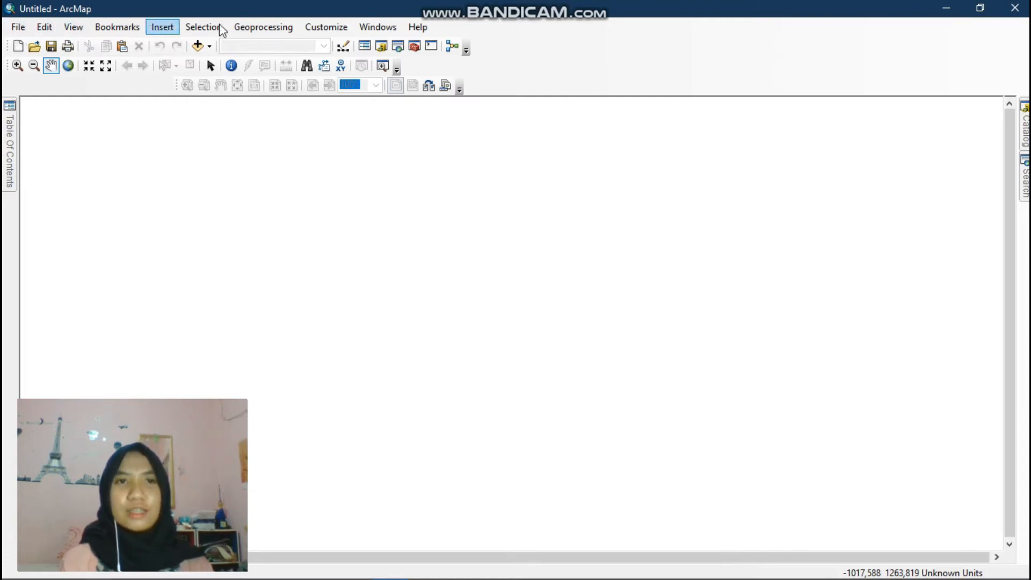
# - Browse the File menu and its Share As and Add Data submenus
pyautogui.click(22, 33)
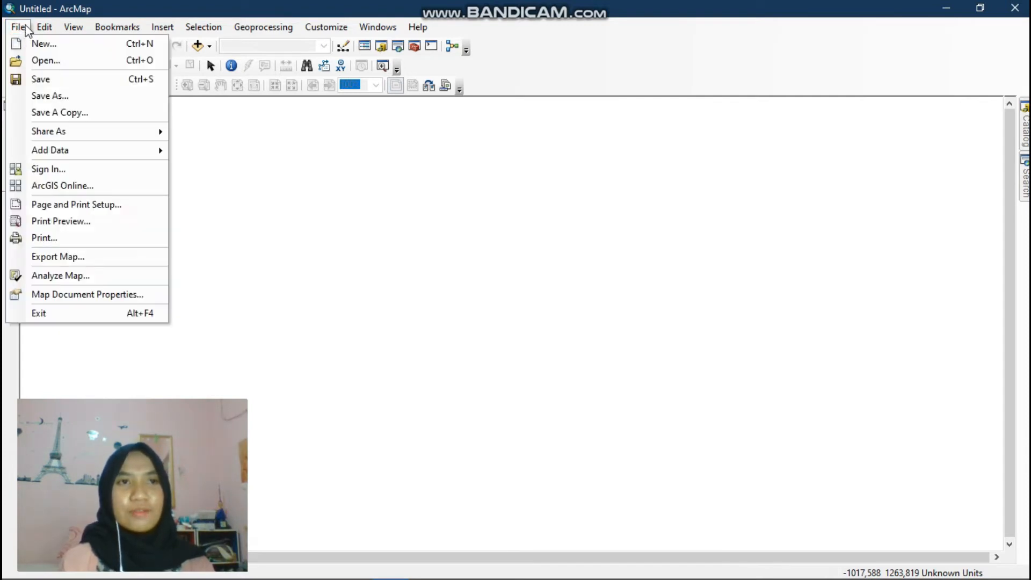
pyautogui.moveTo(43, 30)
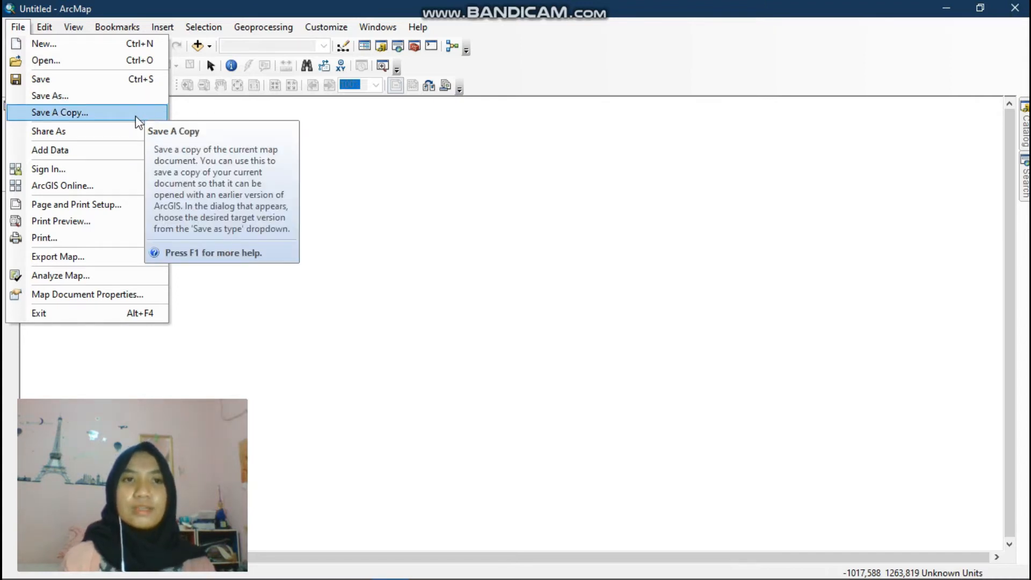
pyautogui.moveTo(137, 131)
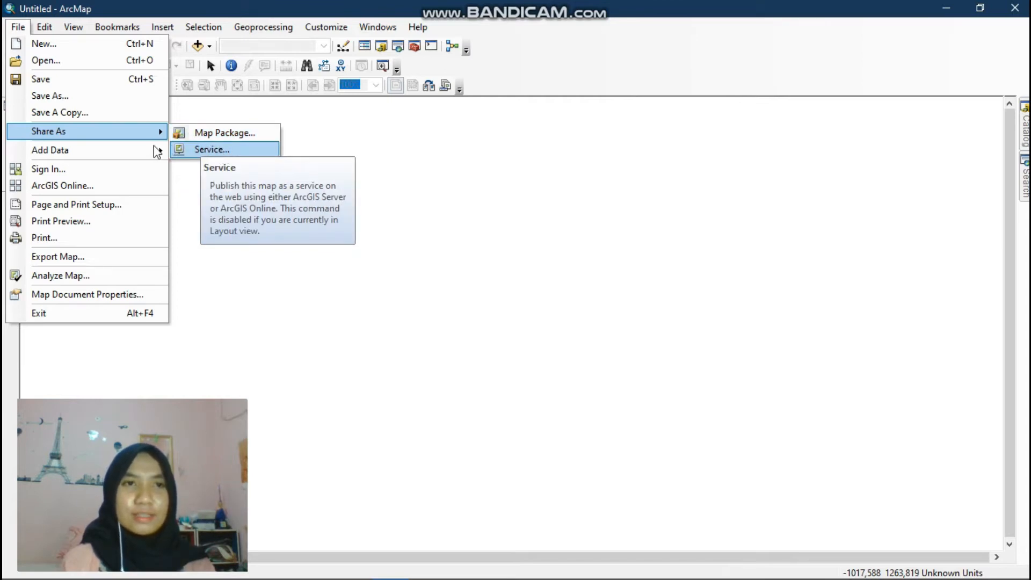
pyautogui.moveTo(127, 150)
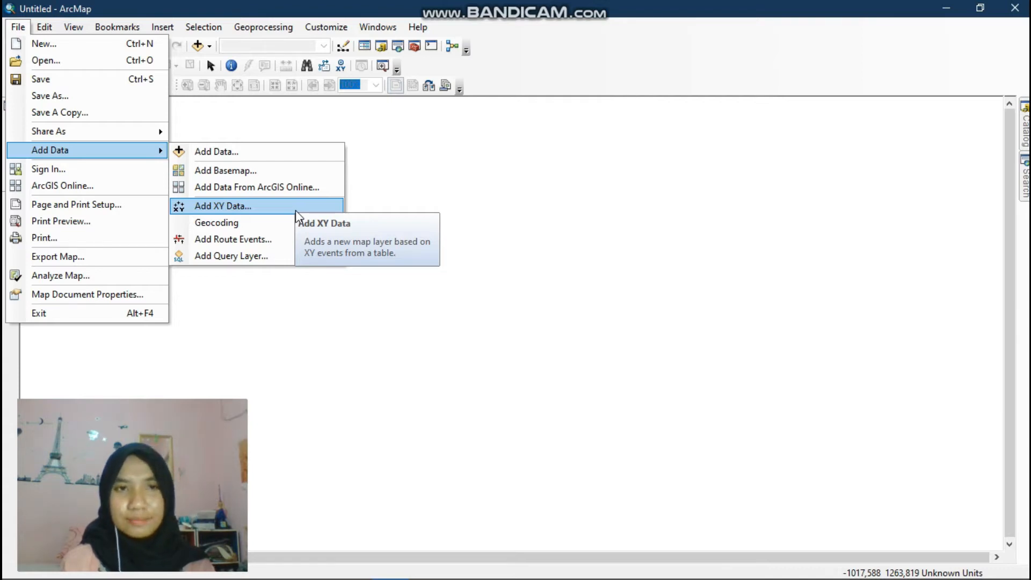
pyautogui.moveTo(300, 226)
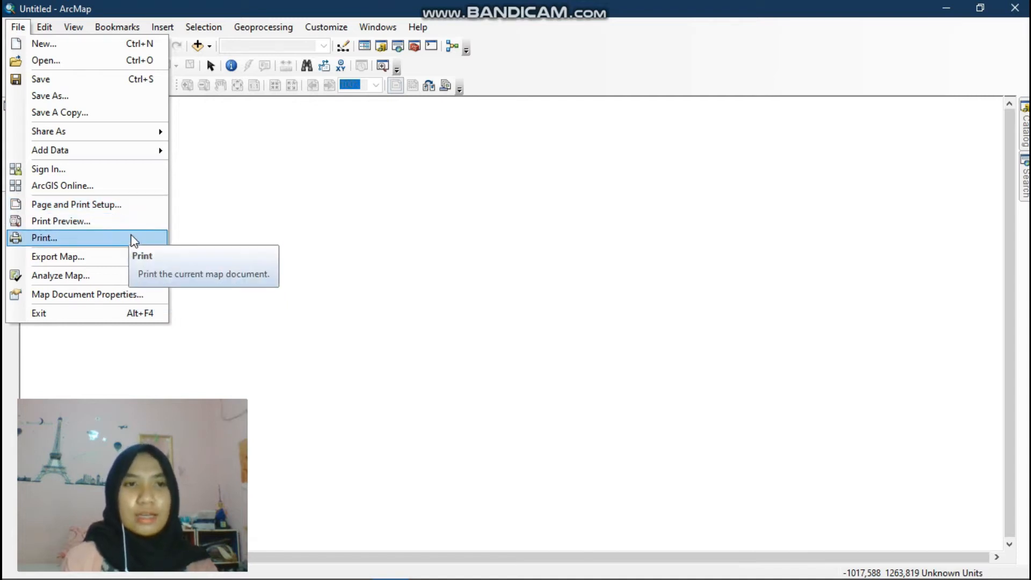
pyautogui.click(231, 309)
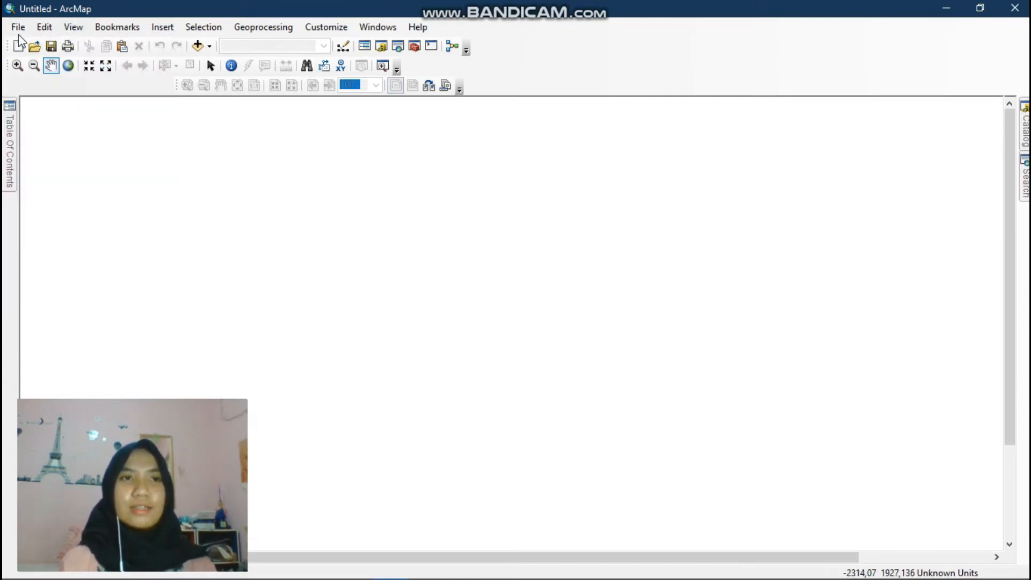
# - Switch to Layout View and set the page orientation to Landscape in Page and Print Setup
pyautogui.click(70, 29)
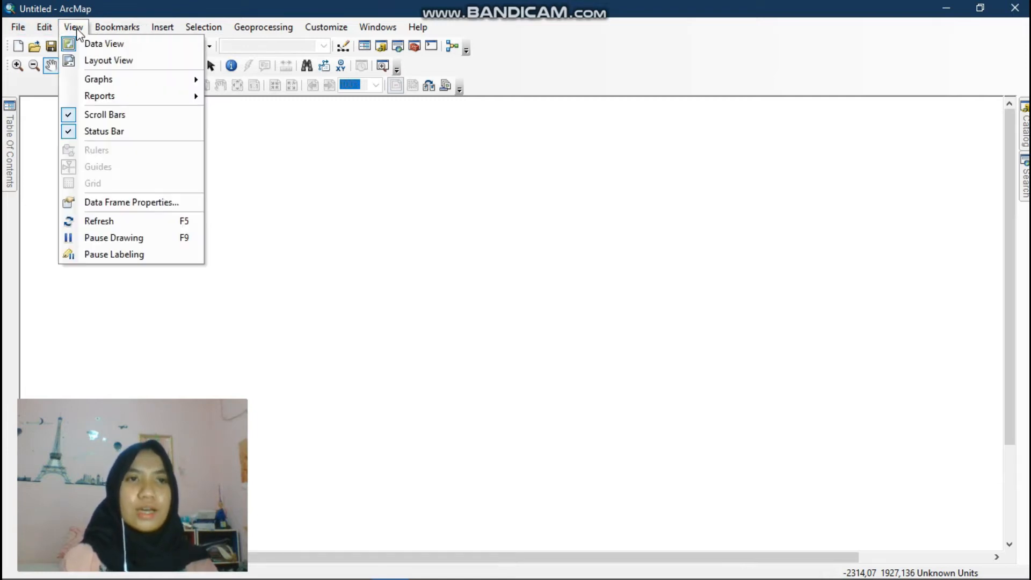
pyautogui.click(162, 61)
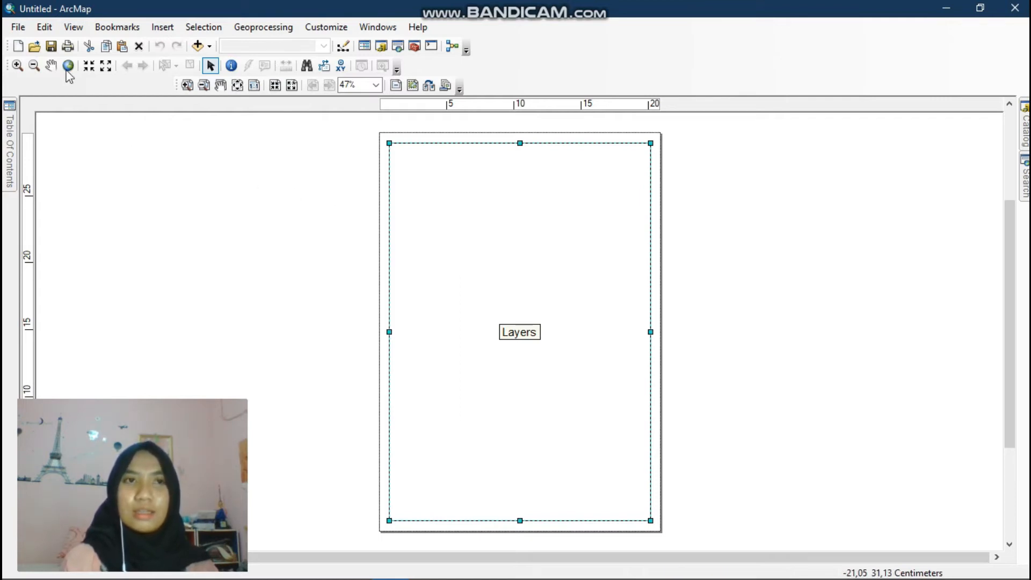
pyautogui.click(27, 31)
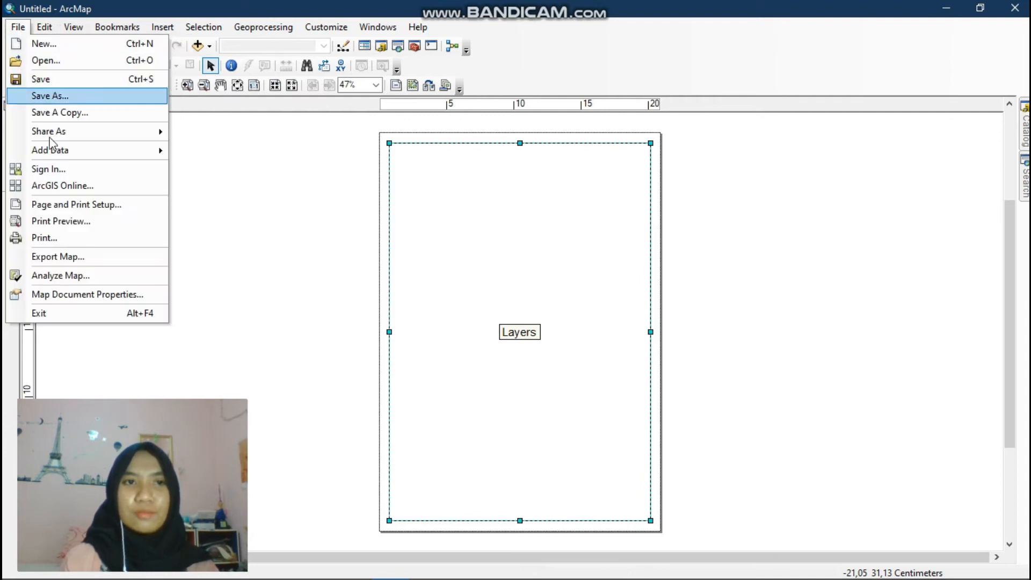
pyautogui.click(76, 202)
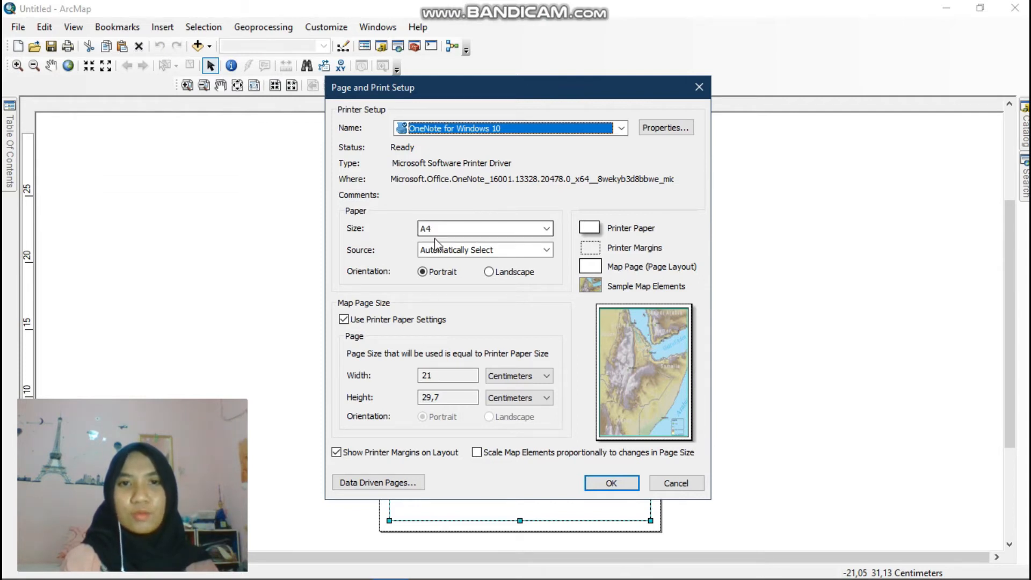
pyautogui.click(492, 275)
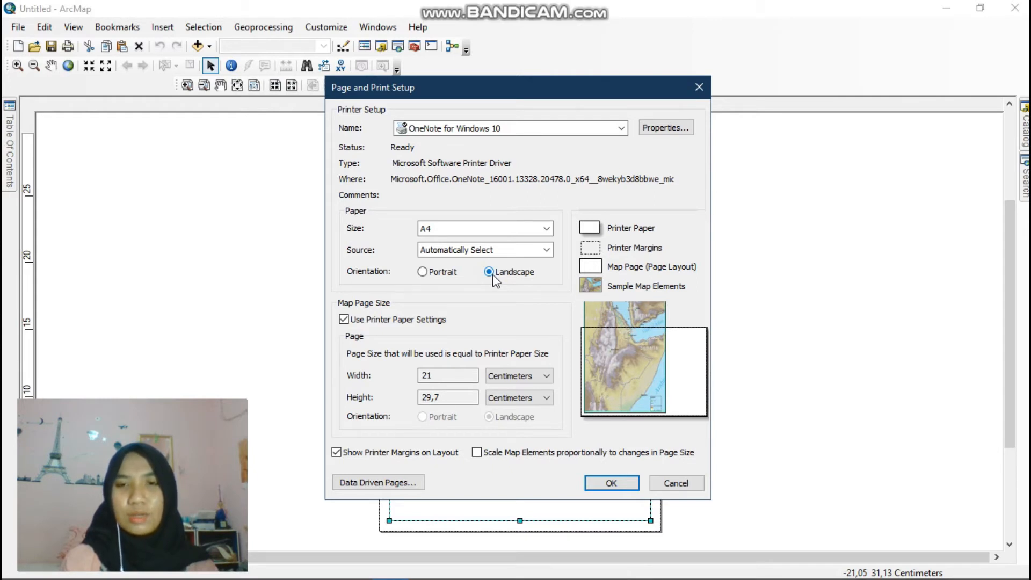
pyautogui.click(612, 485)
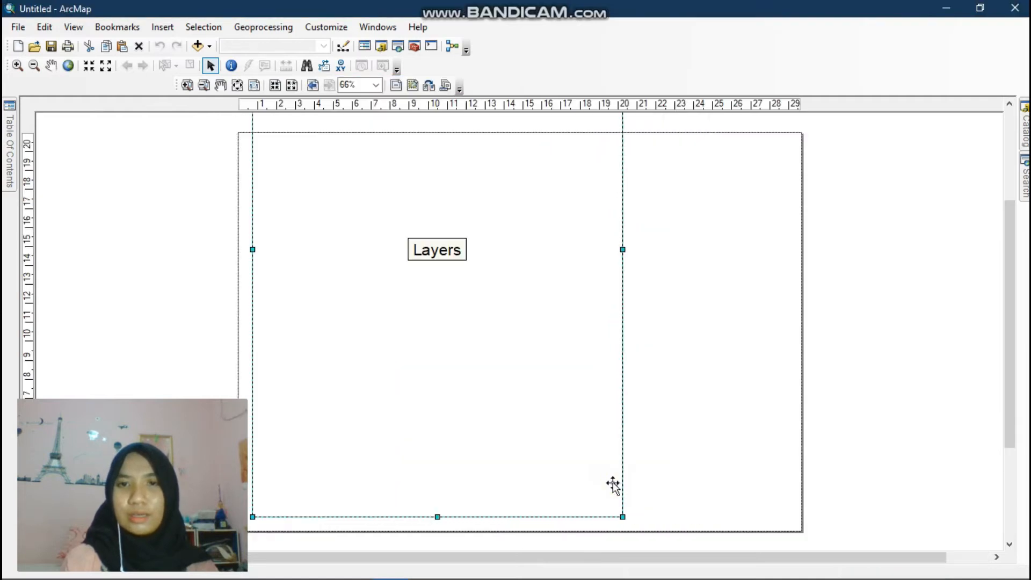
# - Move the data frame down so it sits inside the landscape page
pyautogui.scroll(-2, 642, 456)
pyautogui.scroll(2, 646, 461)
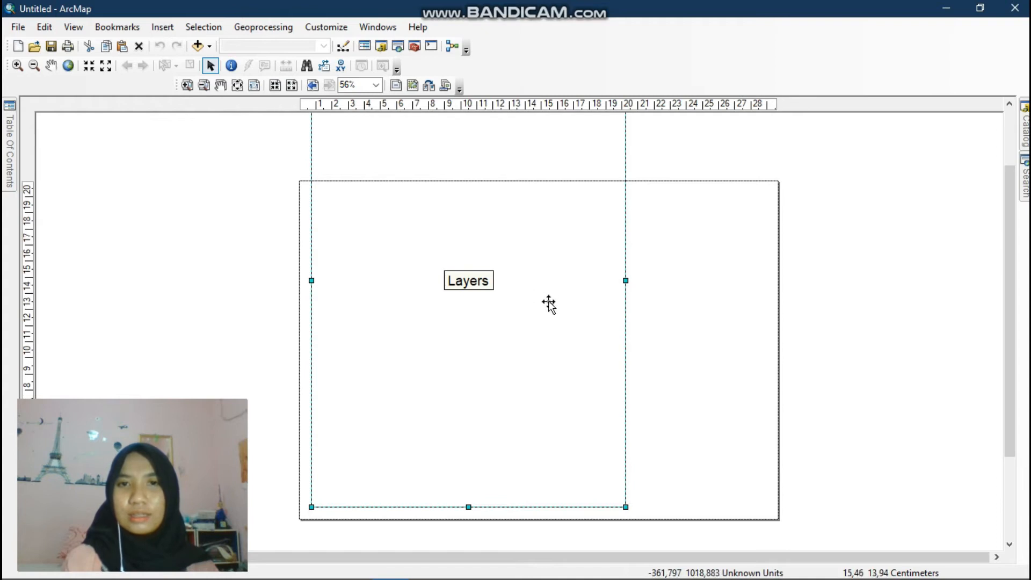
pyautogui.scroll(1, 549, 301)
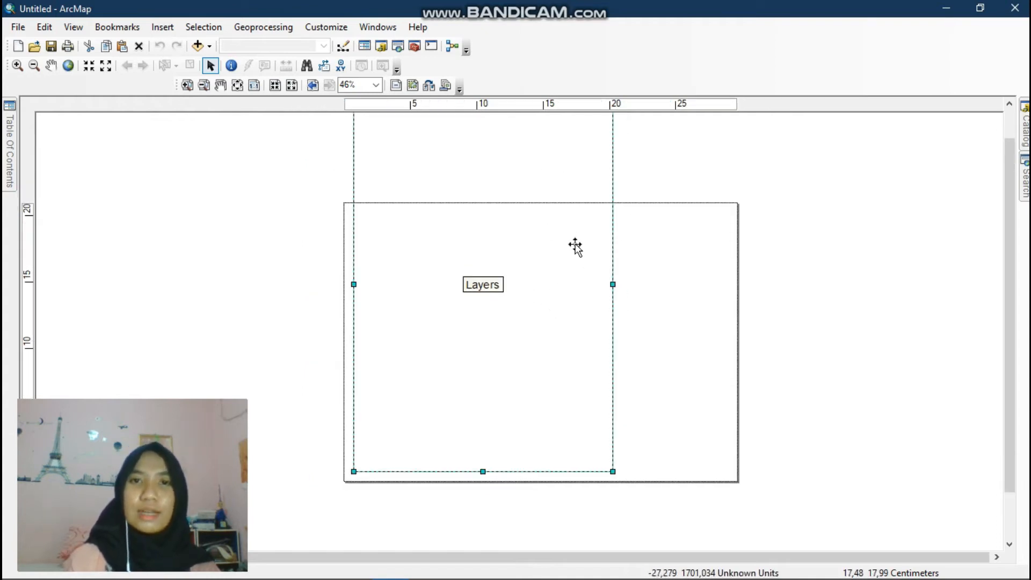
pyautogui.scroll(2, 568, 232)
pyautogui.moveTo(510, 173); pyautogui.dragTo(523, 238)
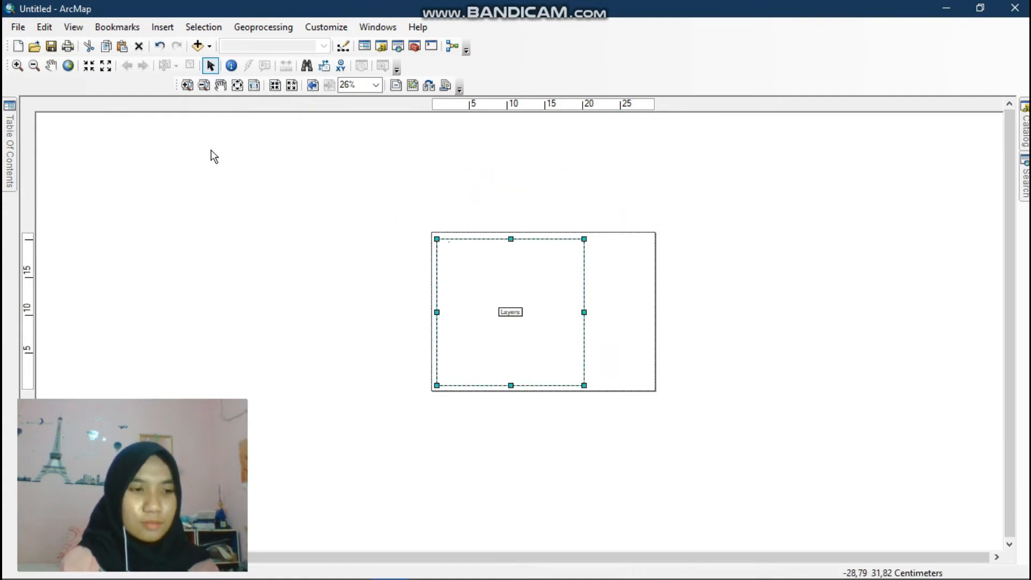
# - Open the Data Frame Properties and review its Grids and Frame tabs, including the background options
pyautogui.click(74, 27)
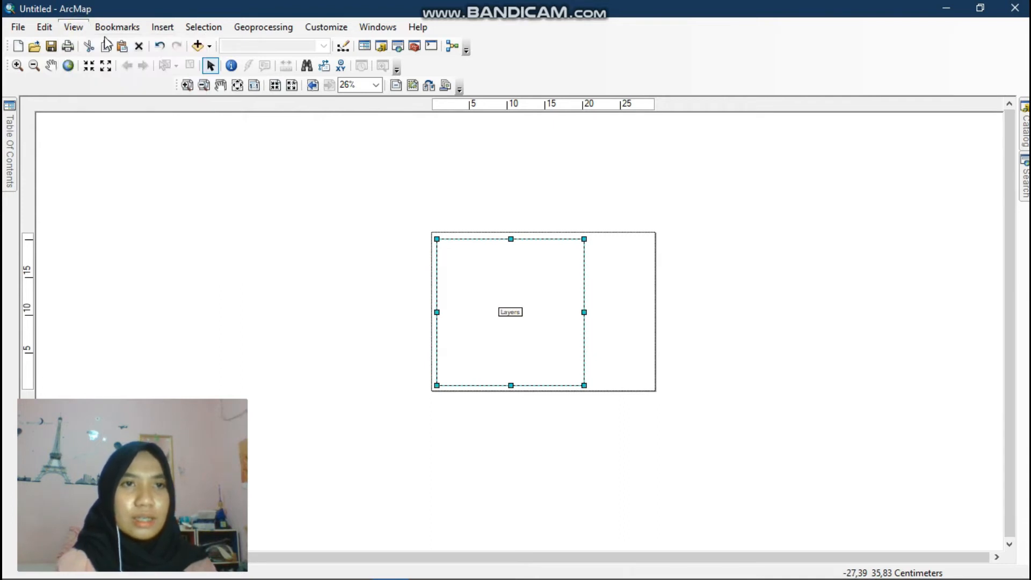
pyautogui.moveTo(110, 80)
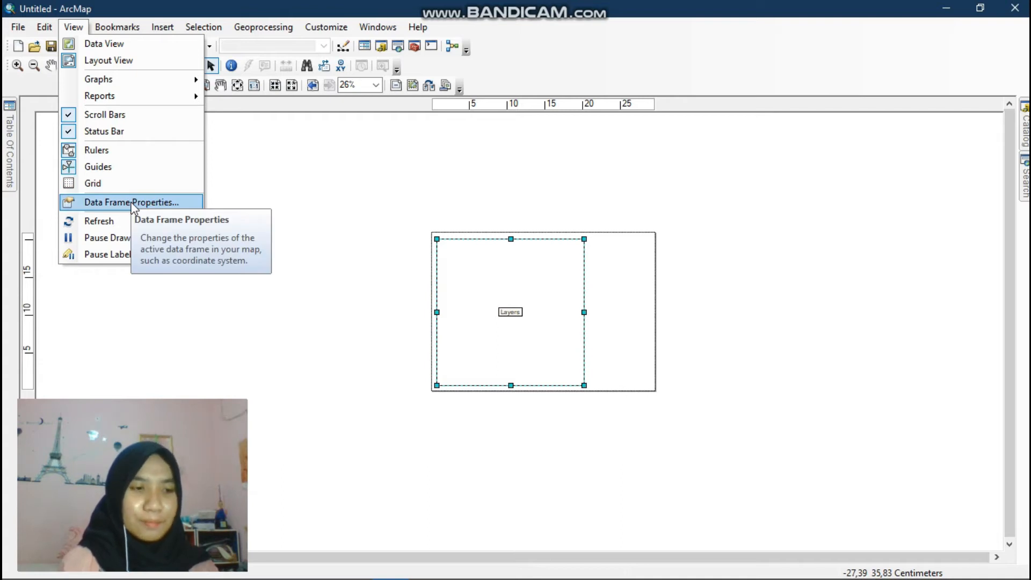
pyautogui.click(133, 202)
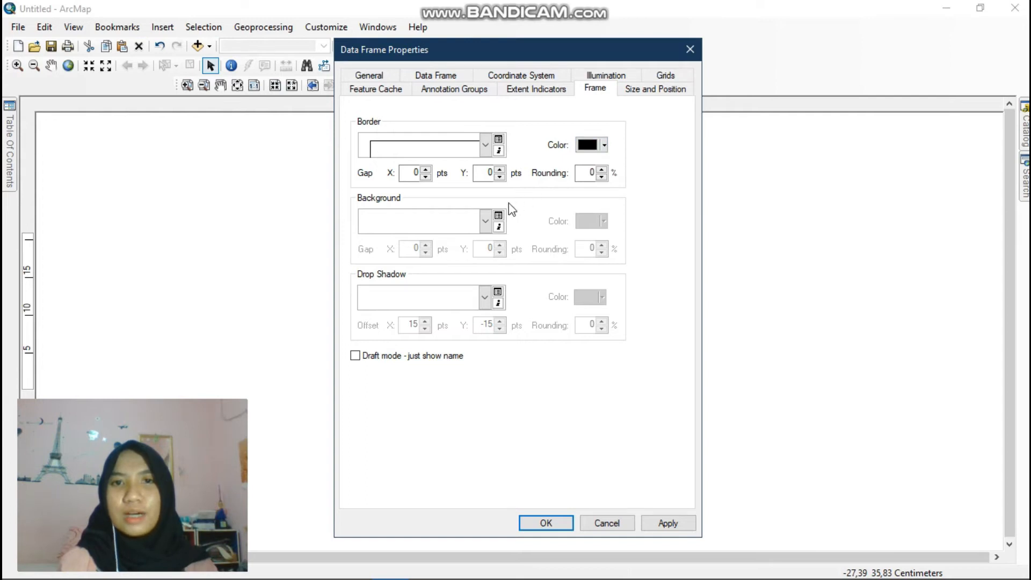
pyautogui.click(664, 76)
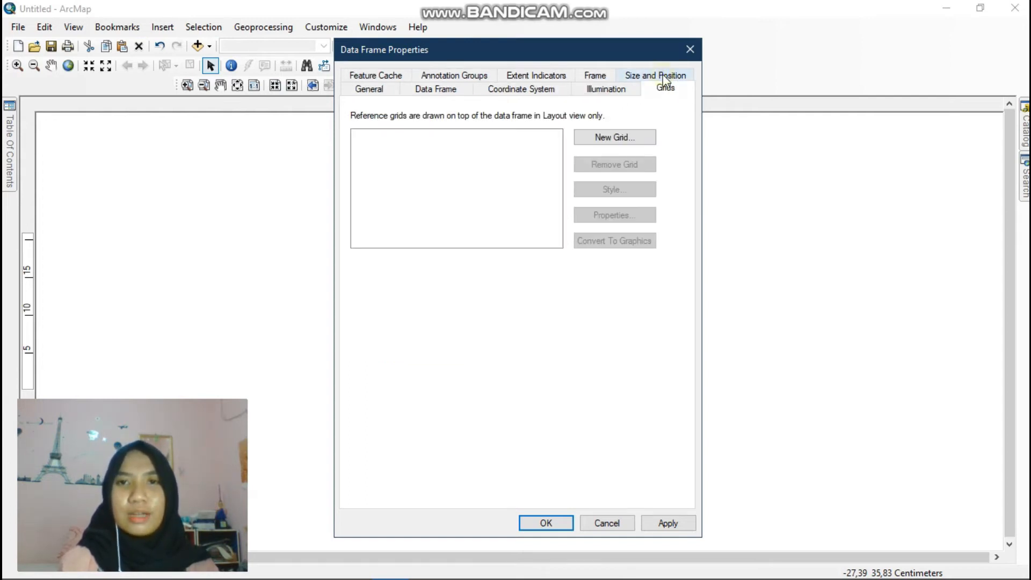
pyautogui.click(590, 76)
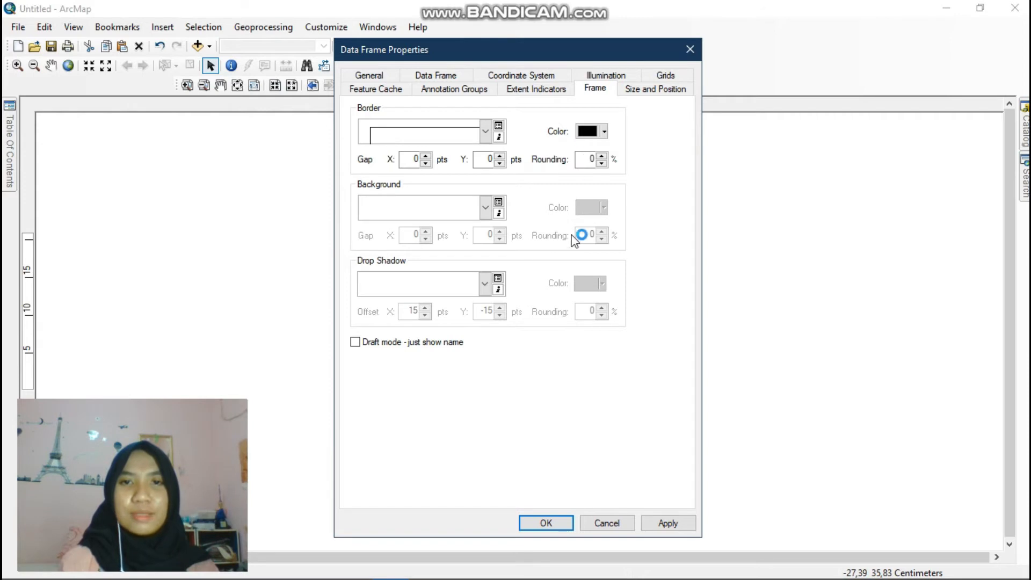
pyautogui.click(484, 209)
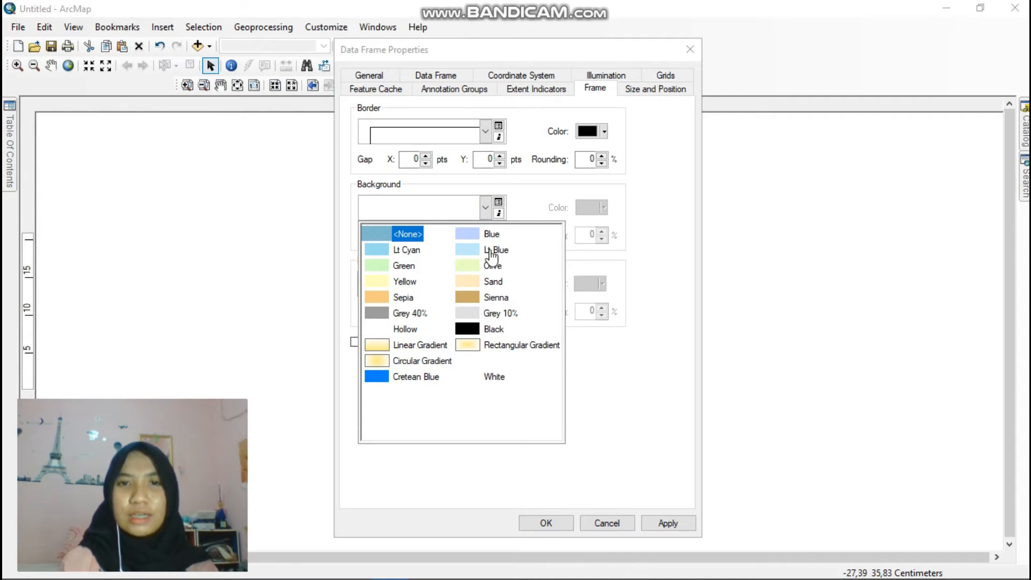
pyautogui.click(621, 271)
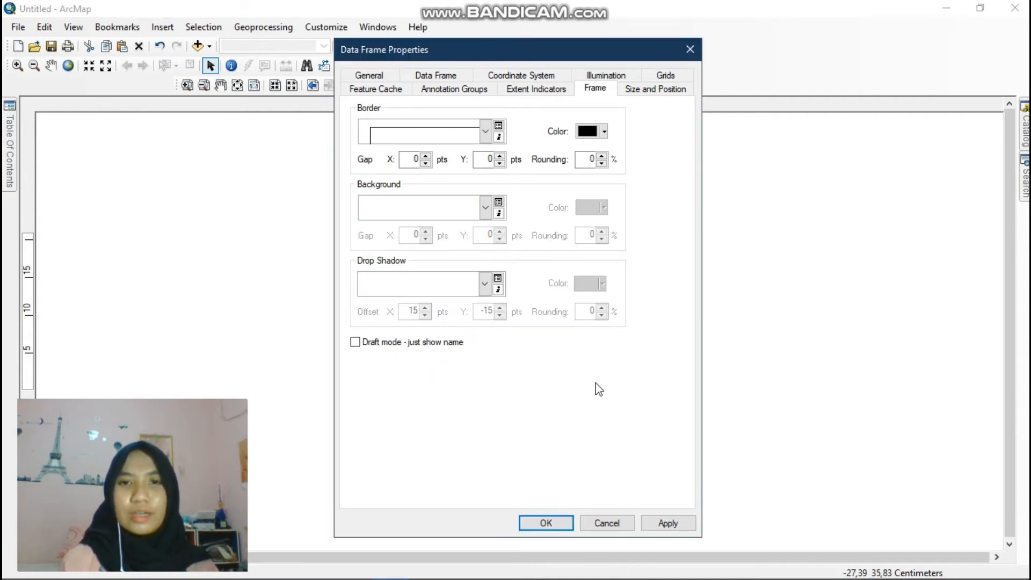
pyautogui.click(548, 523)
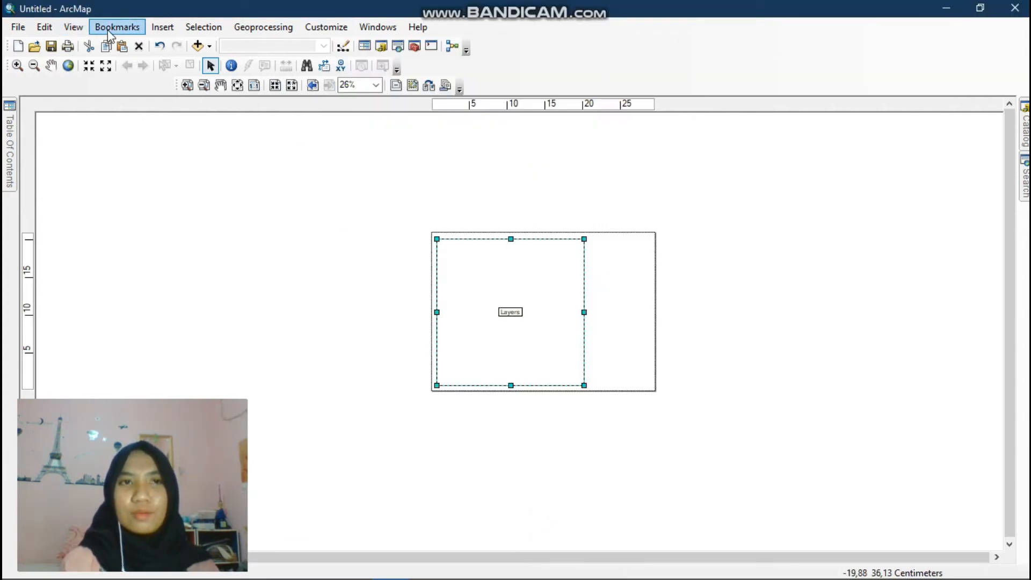
# - Browse the Insert, Windows and Help menus
pyautogui.click(154, 31)
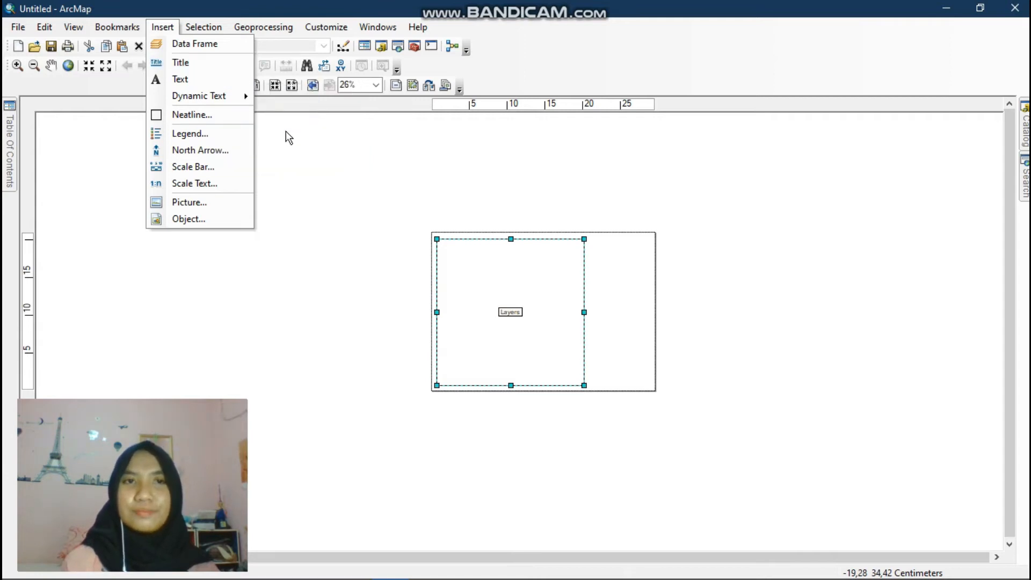
pyautogui.click(220, 32)
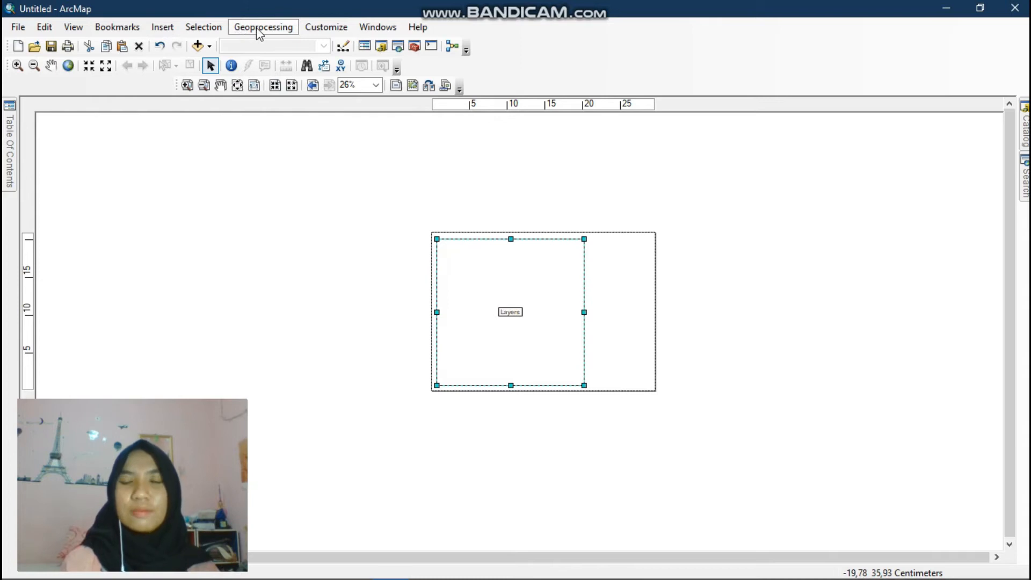
pyautogui.click(377, 30)
pyautogui.moveTo(416, 32)
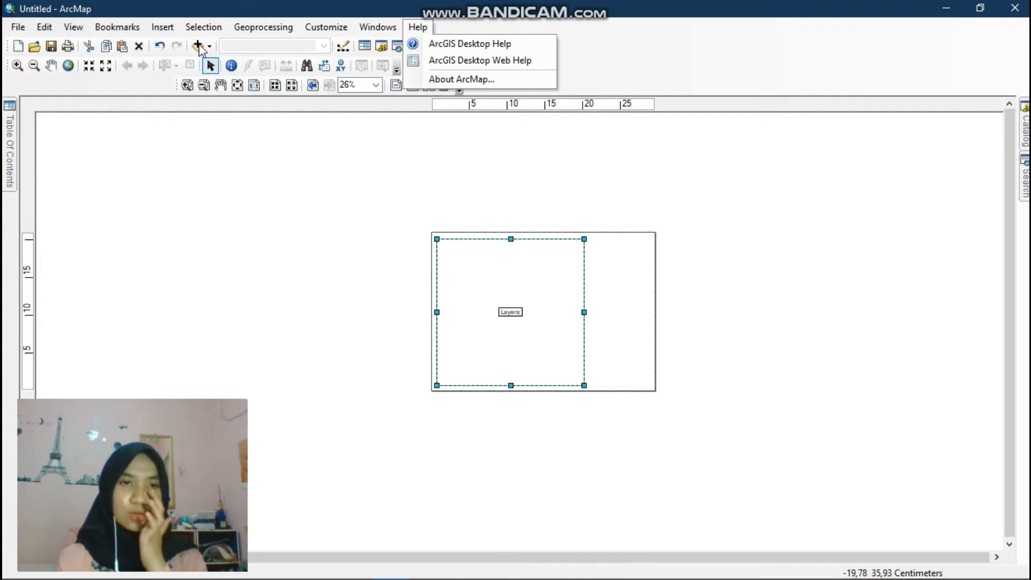
pyautogui.click(357, 188)
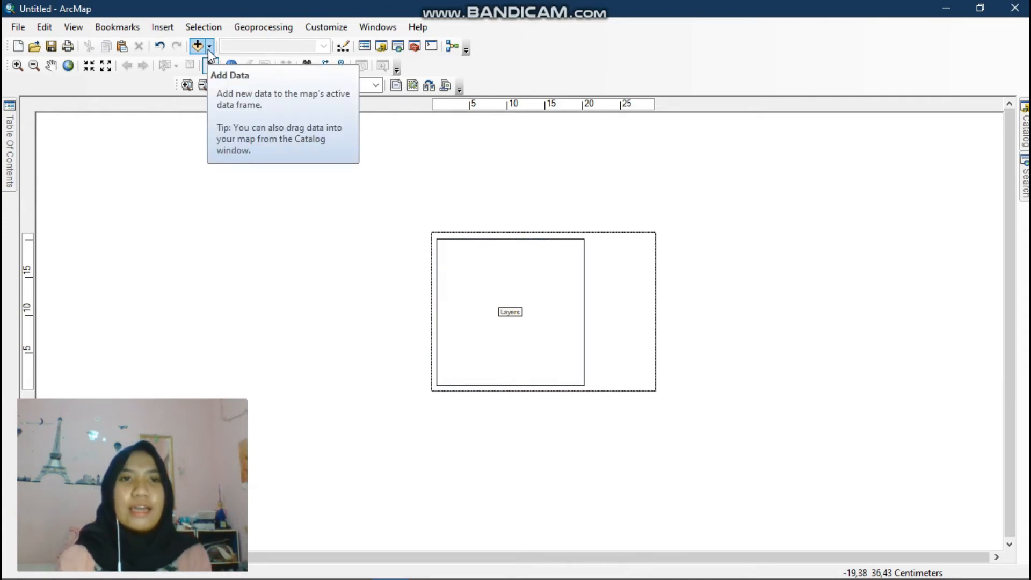
# - Add the ADMINISTRASIKECAMATAN_AR_50K.shp shapefile to the map's data frame
pyautogui.click(209, 48)
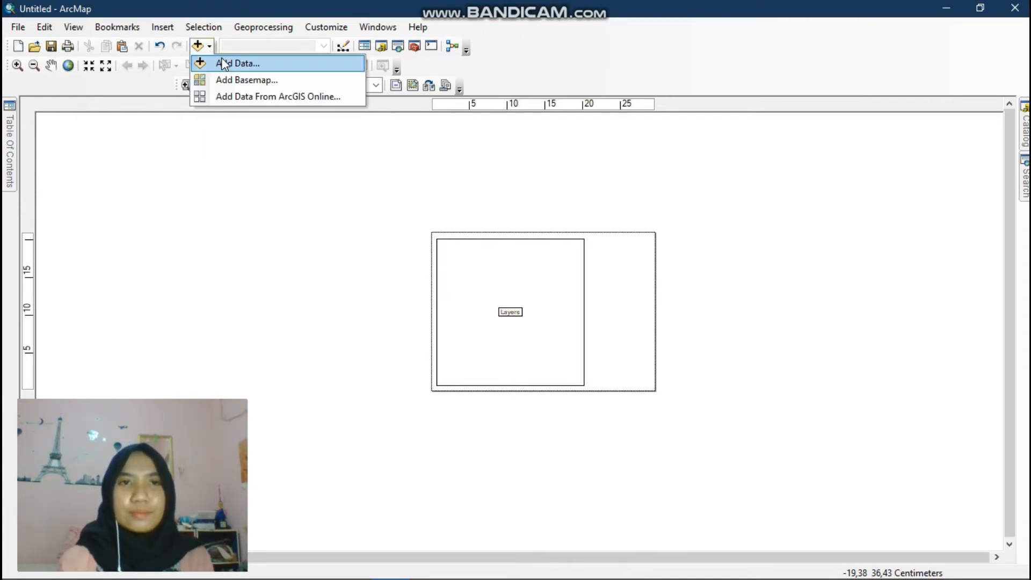
pyautogui.click(227, 63)
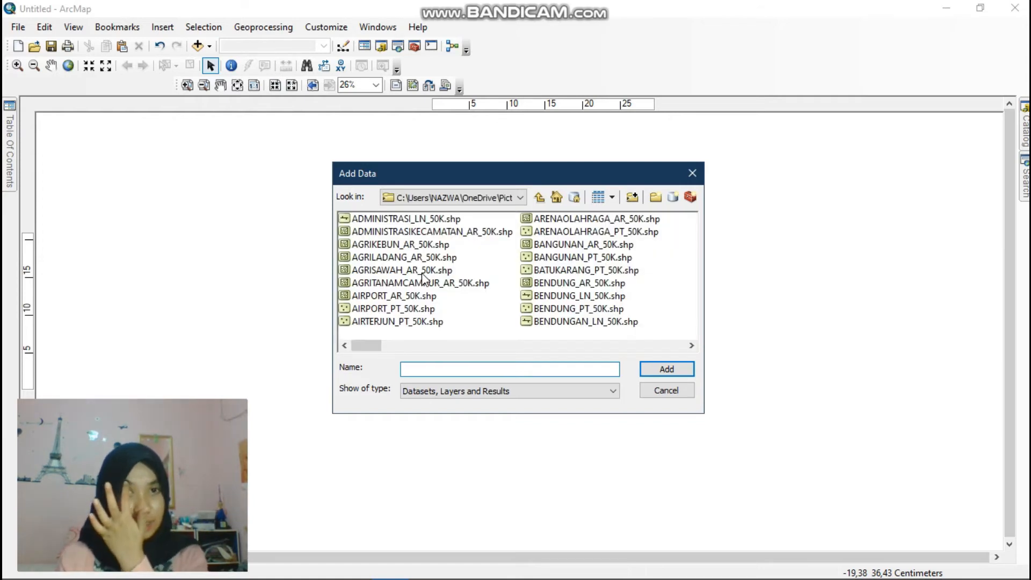
pyautogui.click(434, 234)
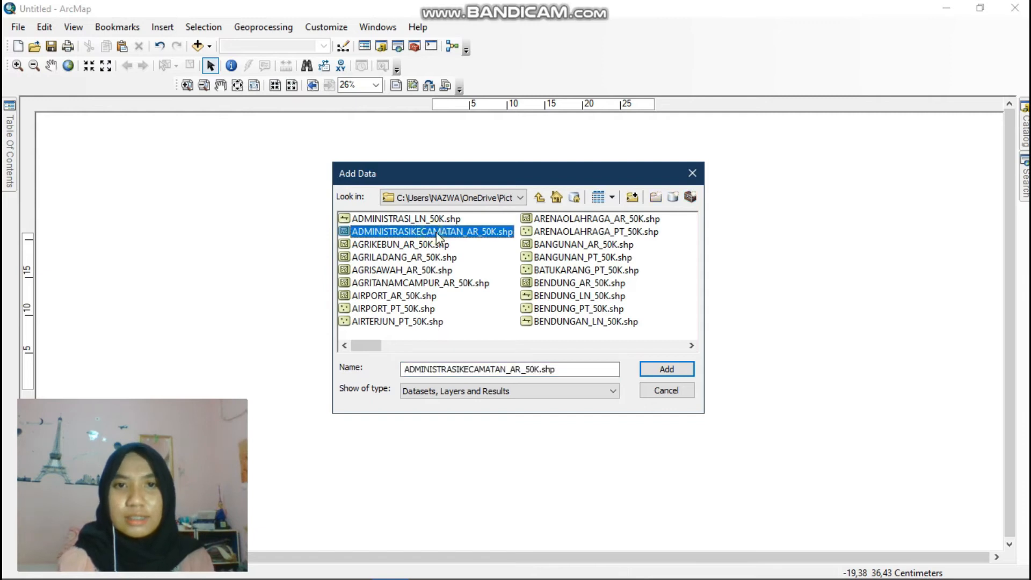
pyautogui.click(656, 370)
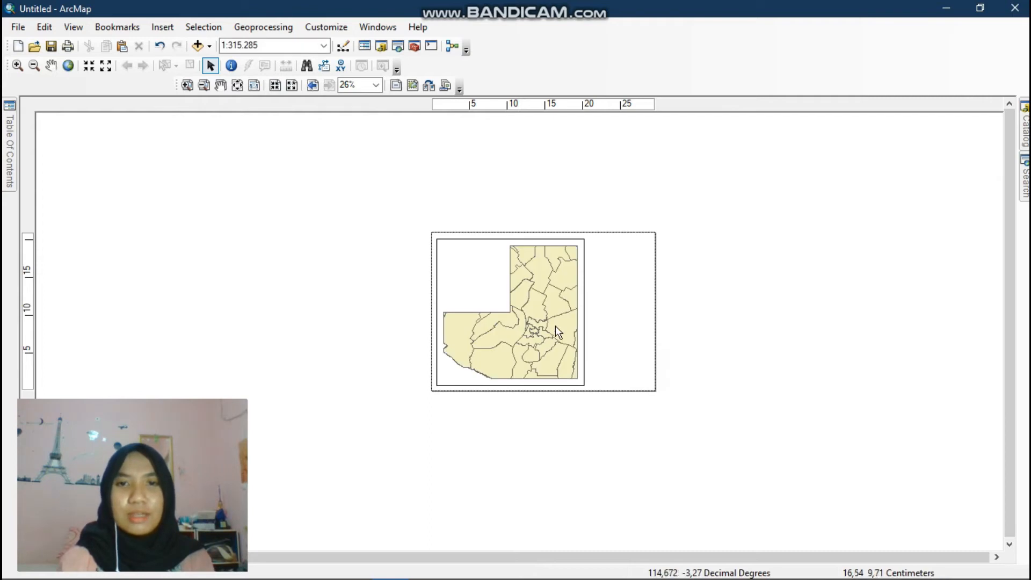
# - Open the district layer's attribute table and browse through its records
pyautogui.scroll(2, 596, 368)
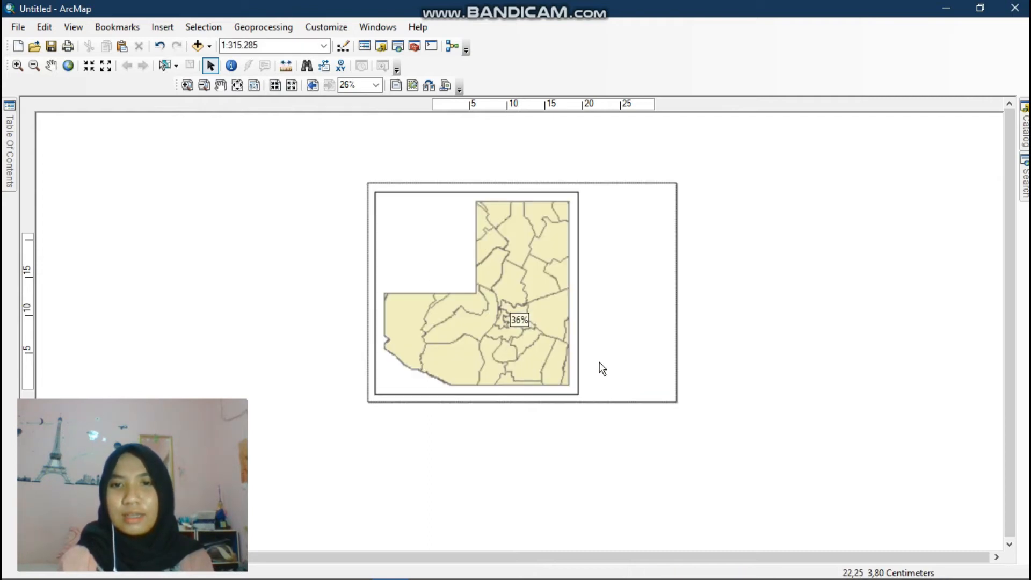
pyautogui.scroll(1, 600, 360)
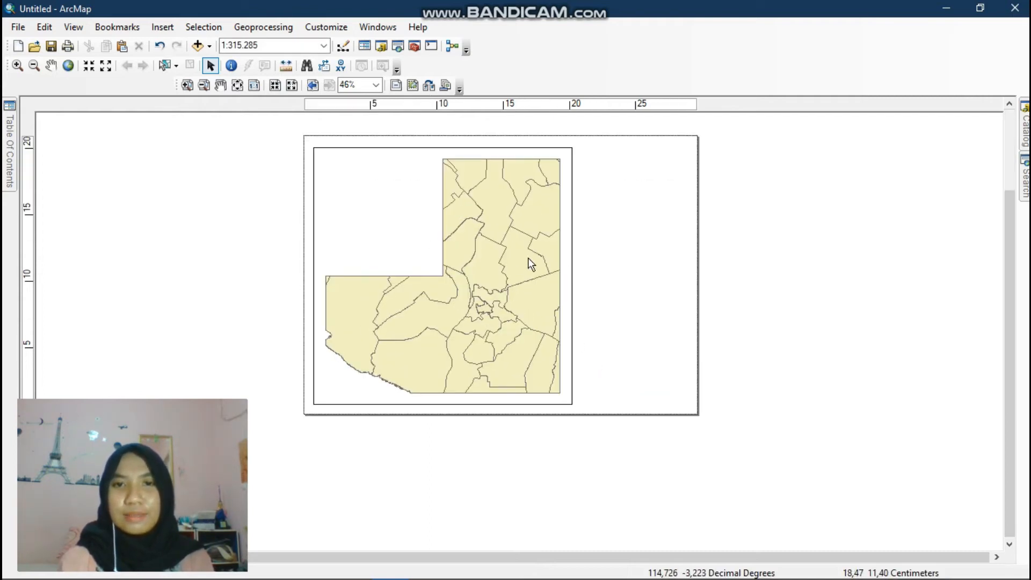
pyautogui.scroll(1, 481, 307)
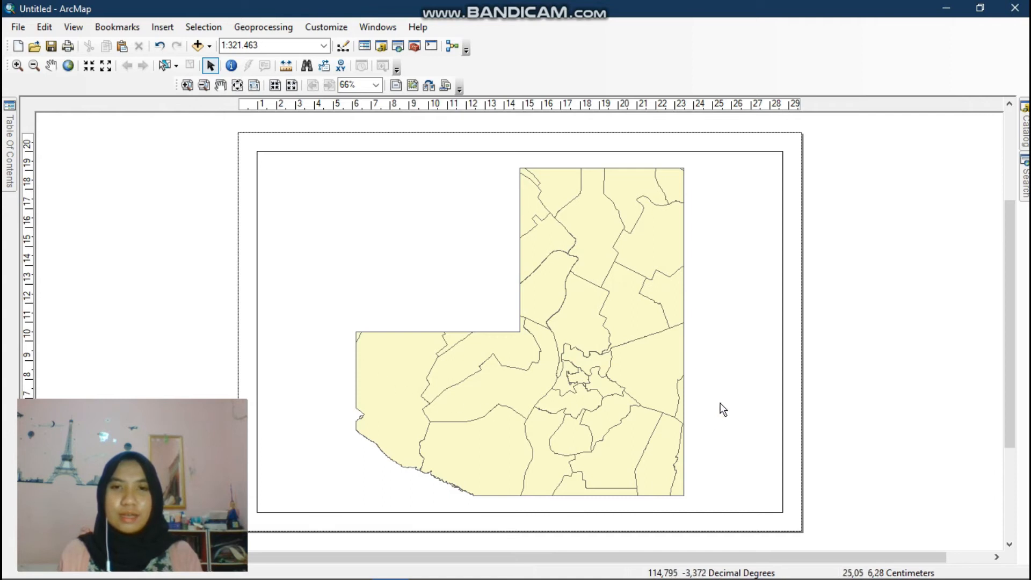
pyautogui.moveTo(5, 141)
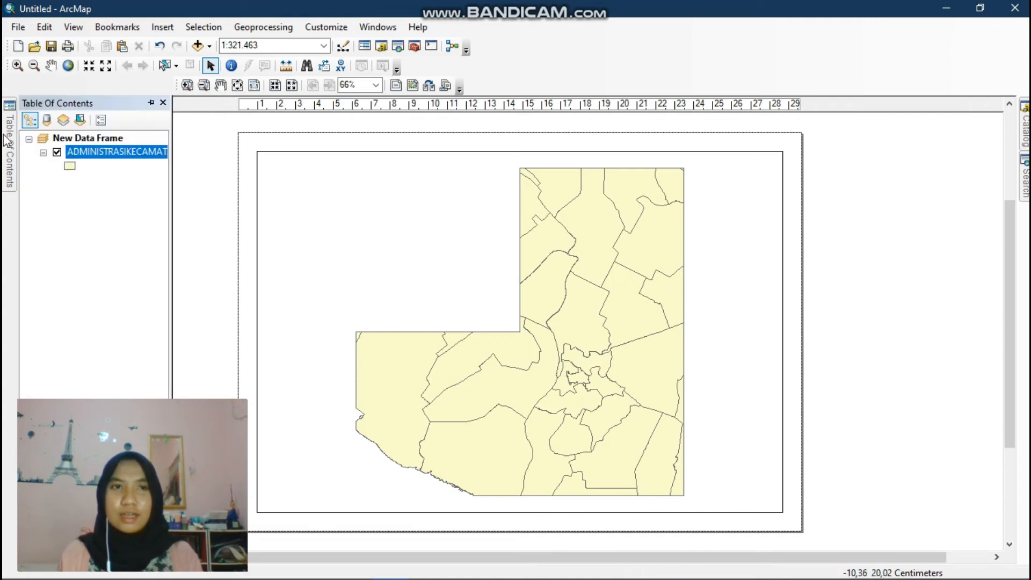
pyautogui.rightClick(111, 152)
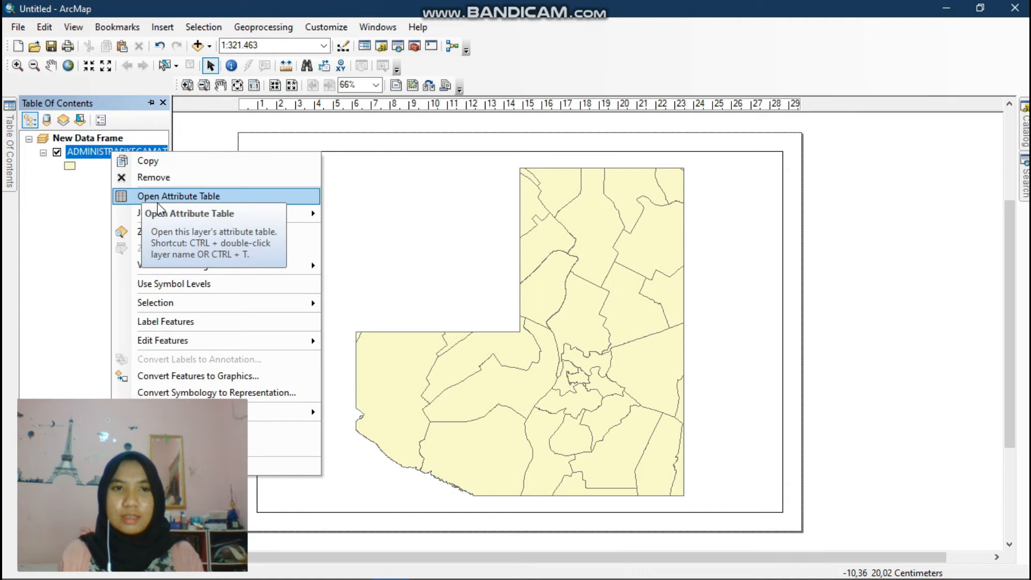
pyautogui.moveTo(206, 301)
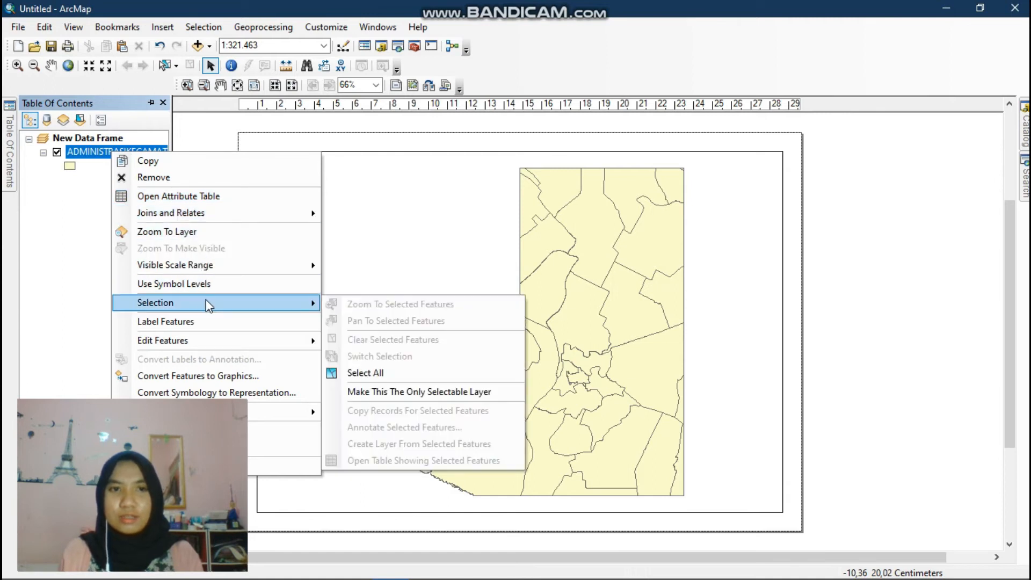
pyautogui.click(235, 197)
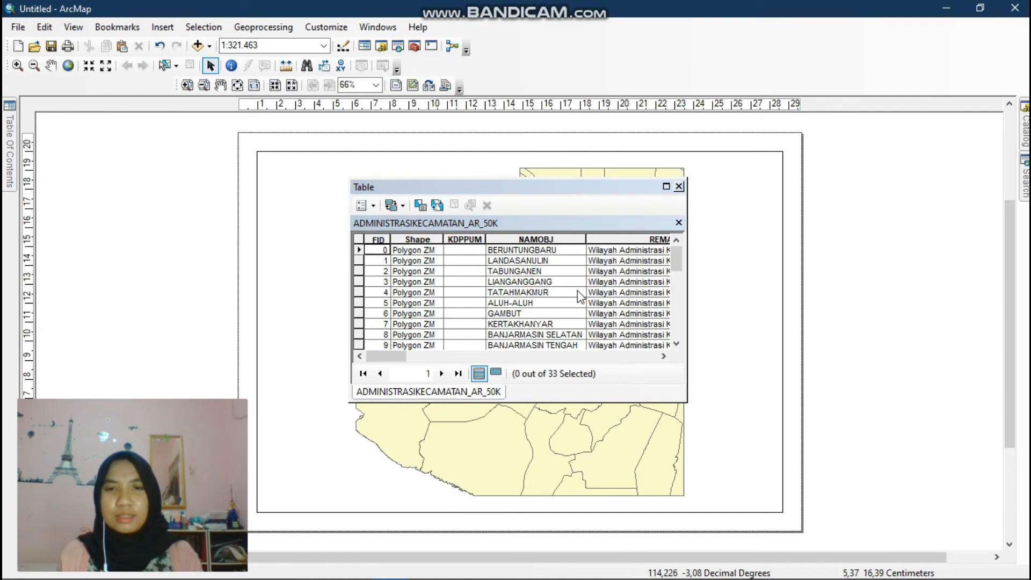
pyautogui.scroll(-6, 578, 293)
pyautogui.scroll(-3, 580, 294)
pyautogui.scroll(4, 580, 292)
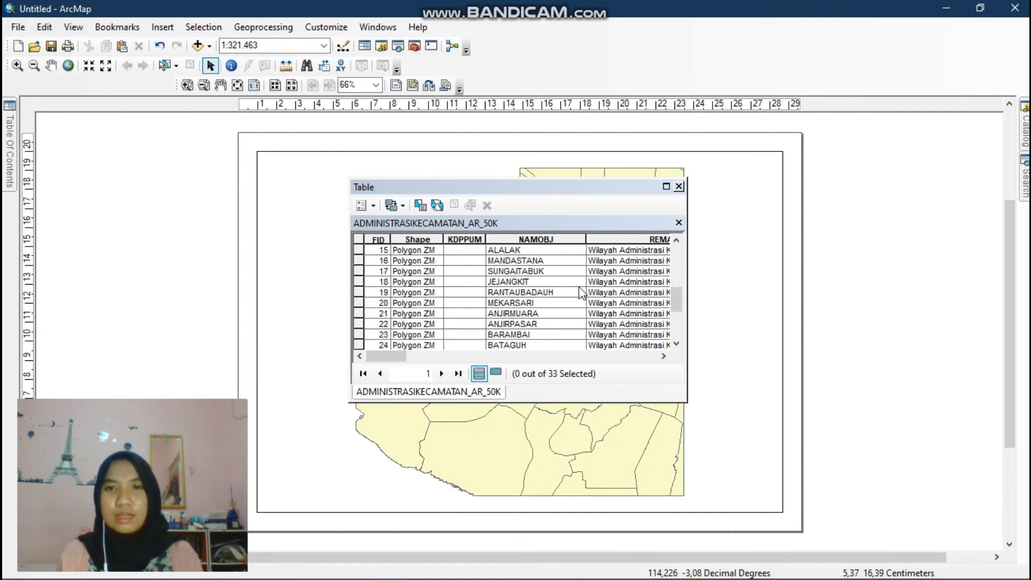
pyautogui.scroll(3, 580, 293)
pyautogui.scroll(2, 580, 292)
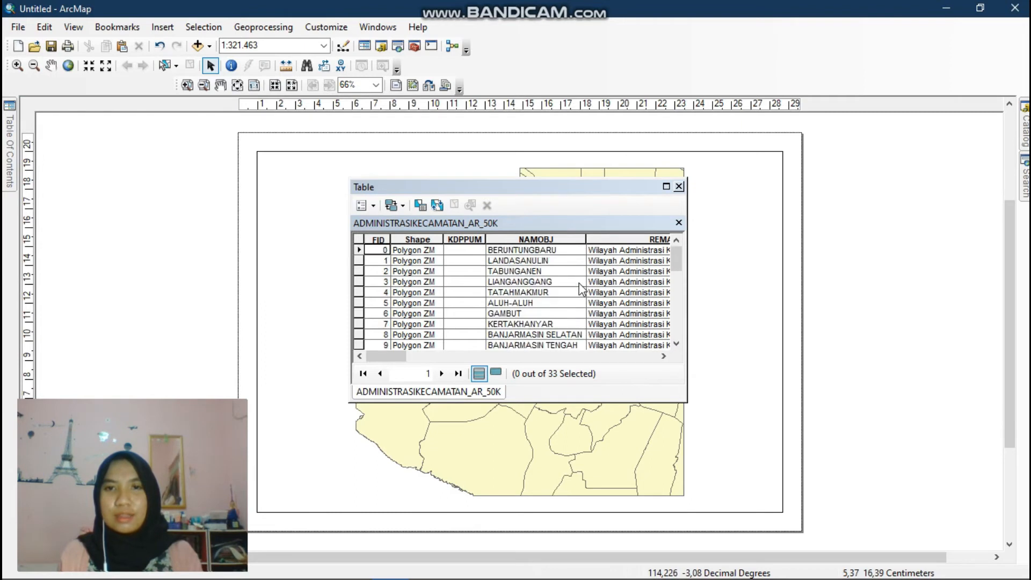
pyautogui.scroll(-1, 580, 290)
pyautogui.moveTo(467, 249); pyautogui.dragTo(502, 271)
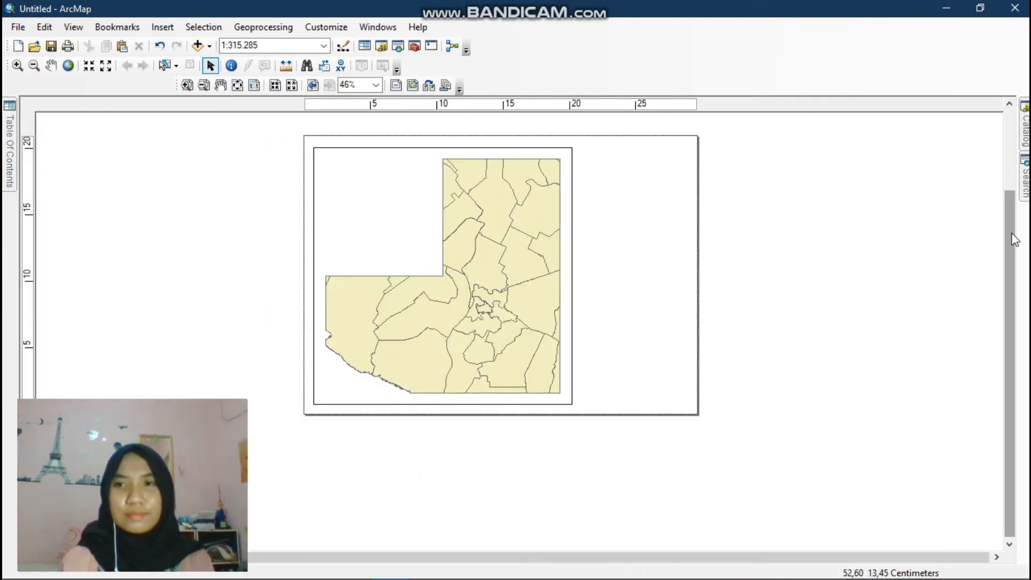
# - Set the data frame's background to Lt Blue in its frame properties
pyautogui.moveTo(1014, 239); pyautogui.dragTo(1014, 211)
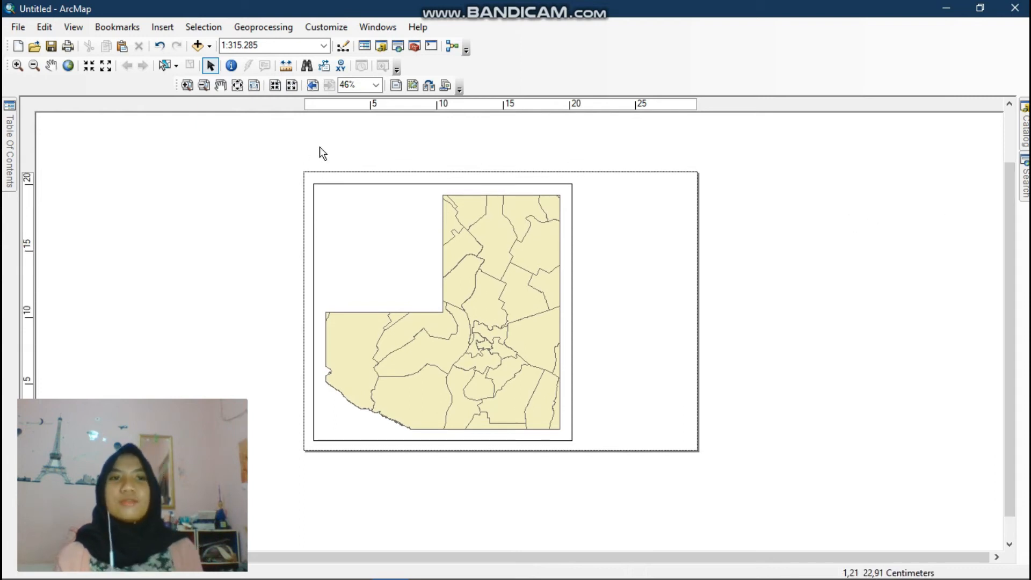
pyautogui.click(78, 31)
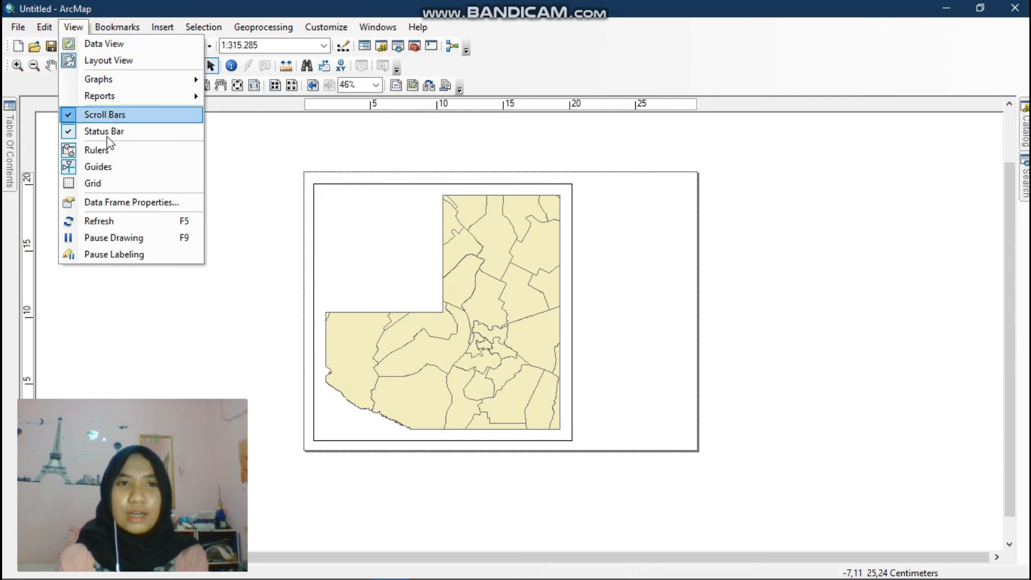
pyautogui.click(119, 204)
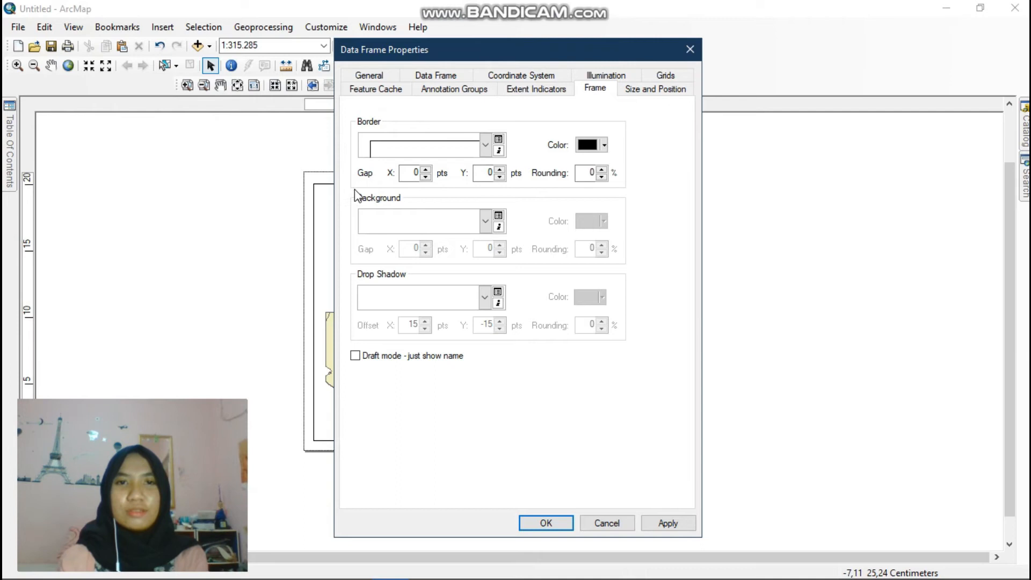
pyautogui.click(485, 220)
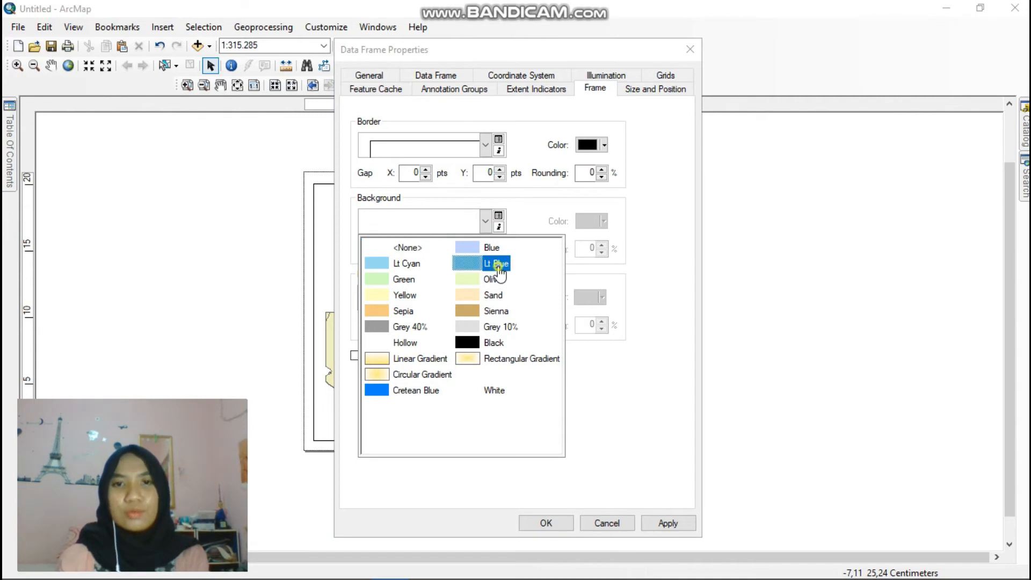
pyautogui.click(497, 262)
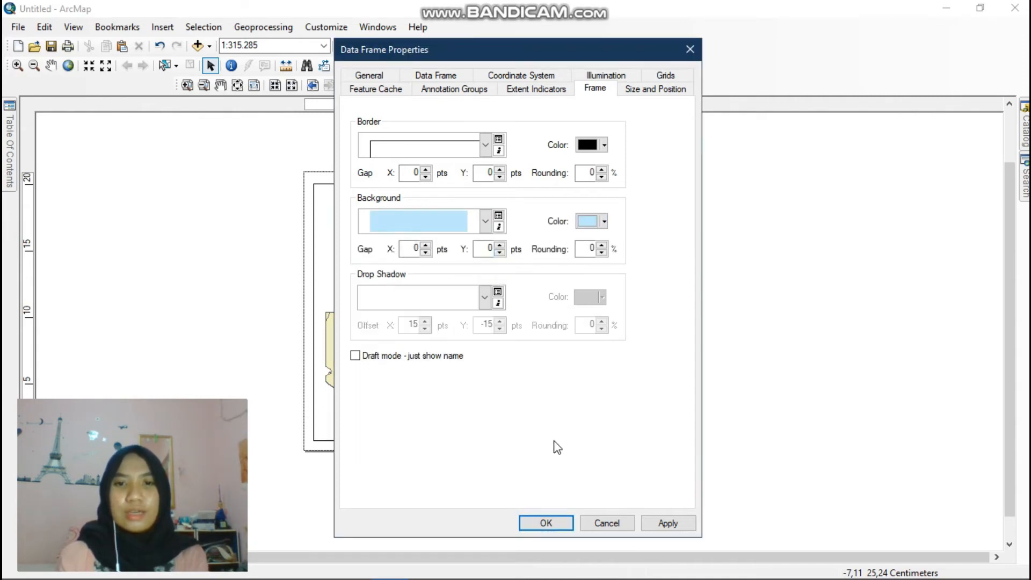
pyautogui.click(544, 521)
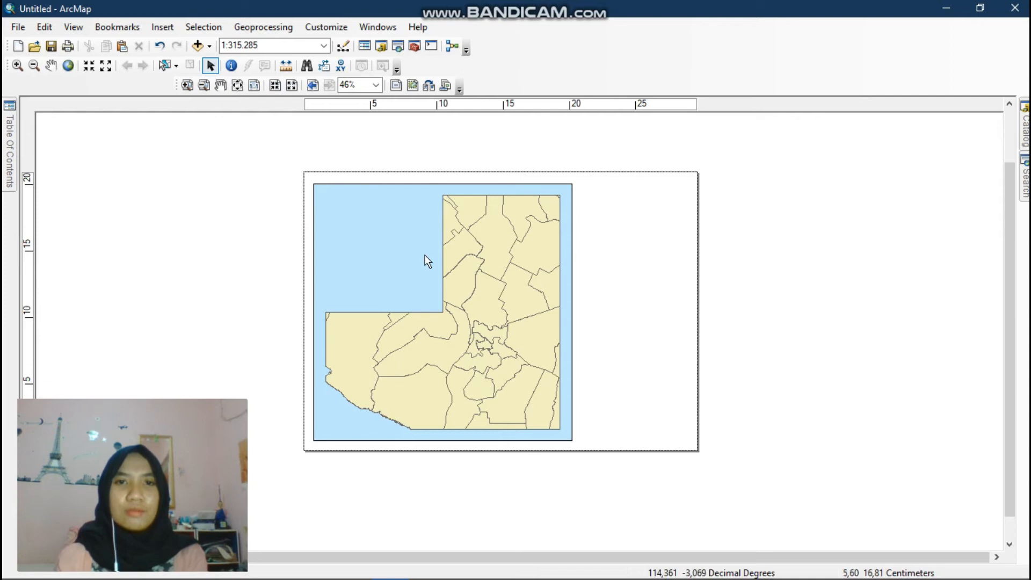
# - Insert the map title PETA KOTA BANJARMASIN and move it to the page's upper right beside the map
pyautogui.click(162, 27)
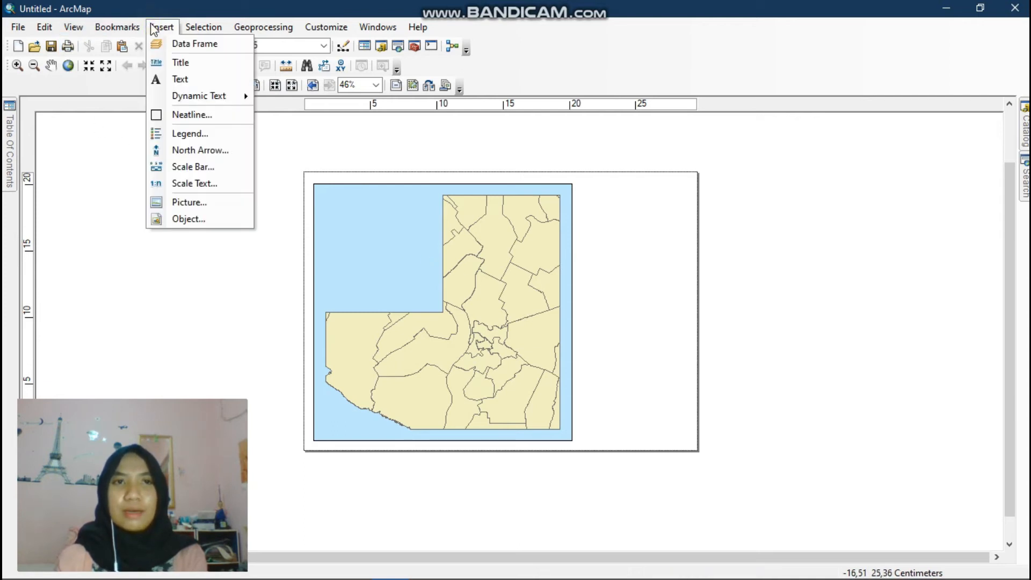
pyautogui.click(181, 63)
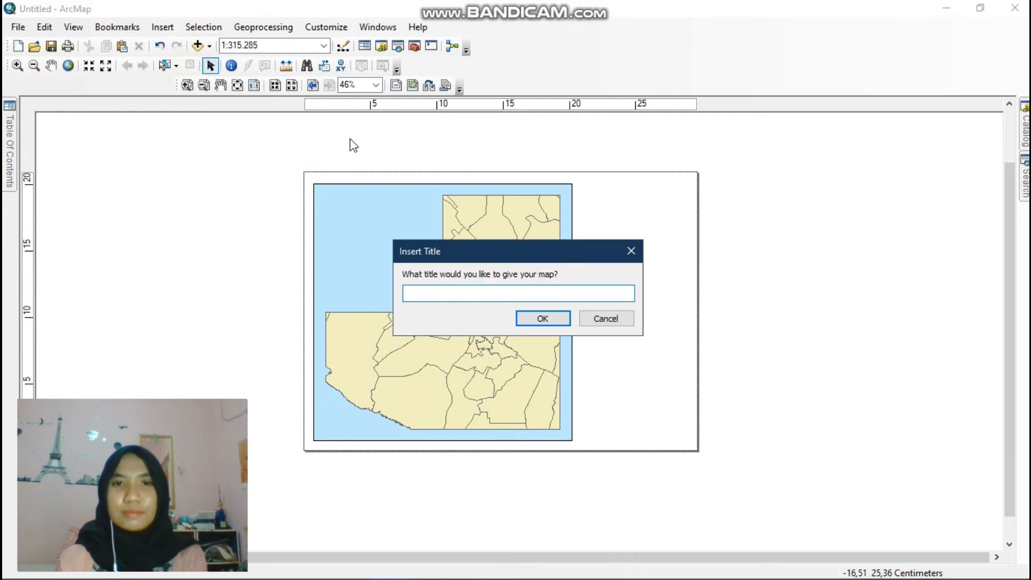
pyautogui.write('PETA KOTA BANJARMASI')
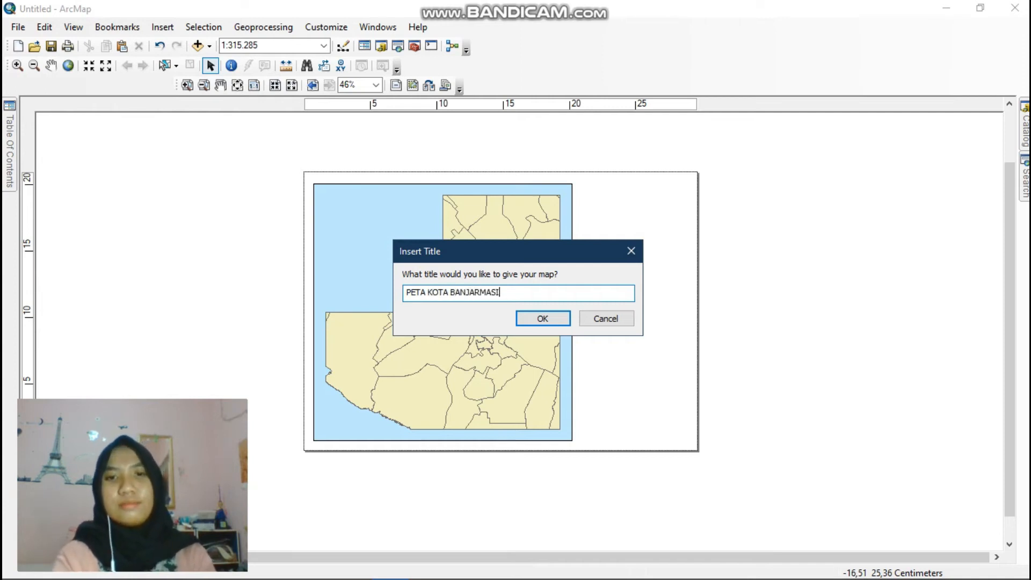
pyautogui.write('N')
pyautogui.press('Return')
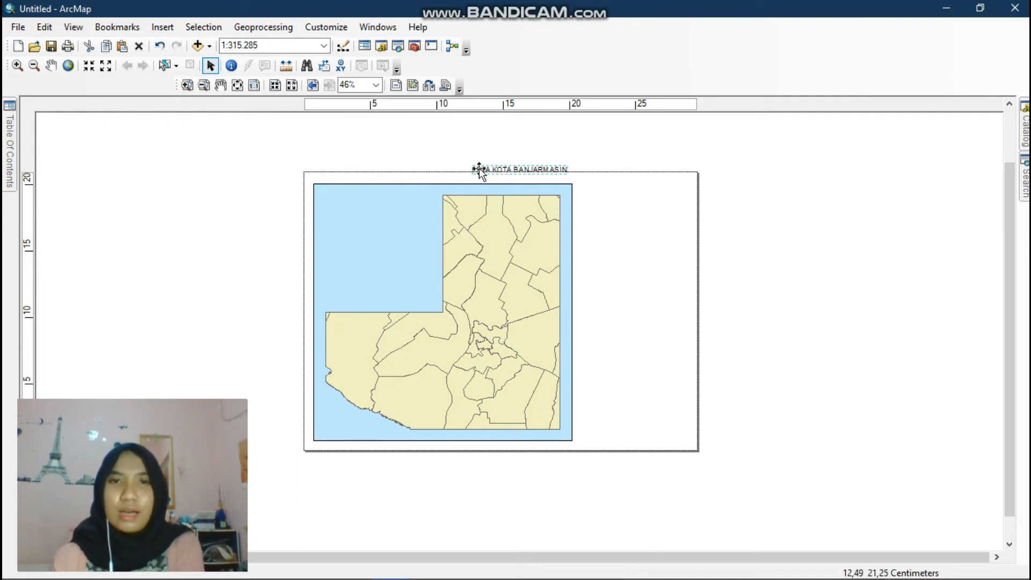
pyautogui.moveTo(486, 171); pyautogui.dragTo(652, 191)
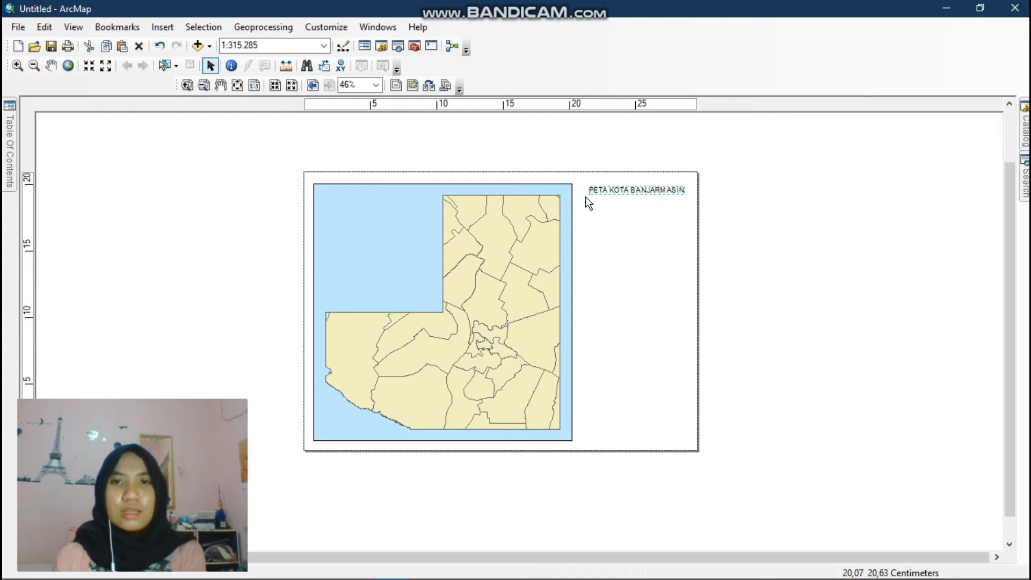
# - Restyle the map title to Arial 22 in blue and move it onto the map's upper-left corner
pyautogui.rightClick(641, 194)
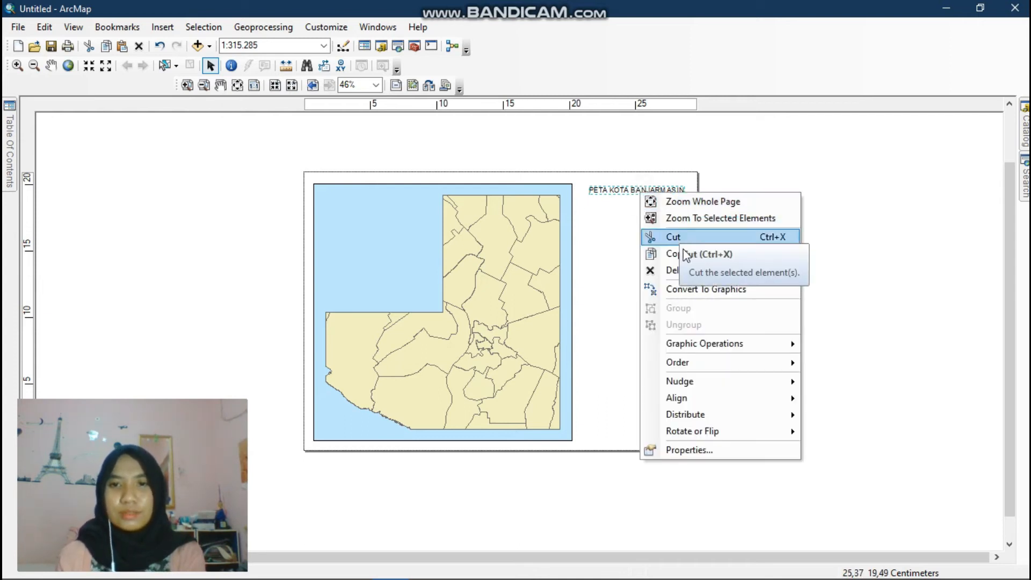
pyautogui.click(729, 452)
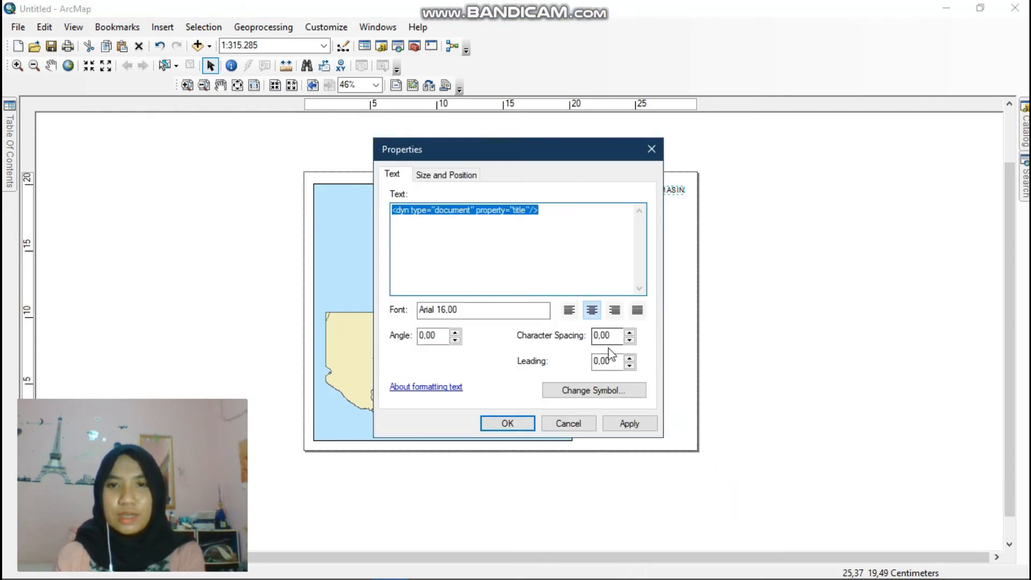
pyautogui.click(625, 397)
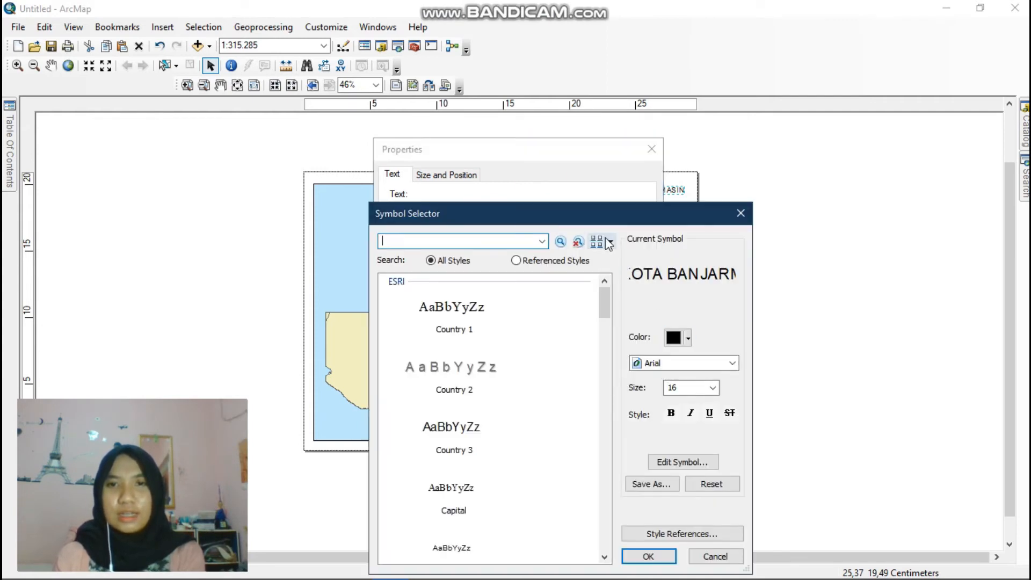
pyautogui.moveTo(603, 220); pyautogui.dragTo(575, 164)
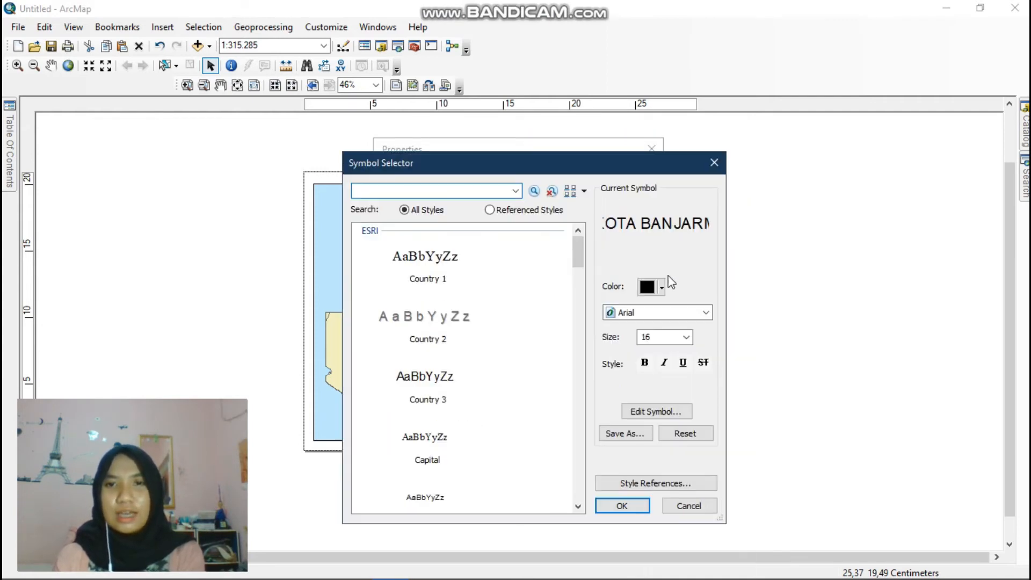
pyautogui.click(691, 313)
pyautogui.scroll(-3, 675, 352)
pyautogui.scroll(4, 677, 354)
pyautogui.scroll(10, 677, 354)
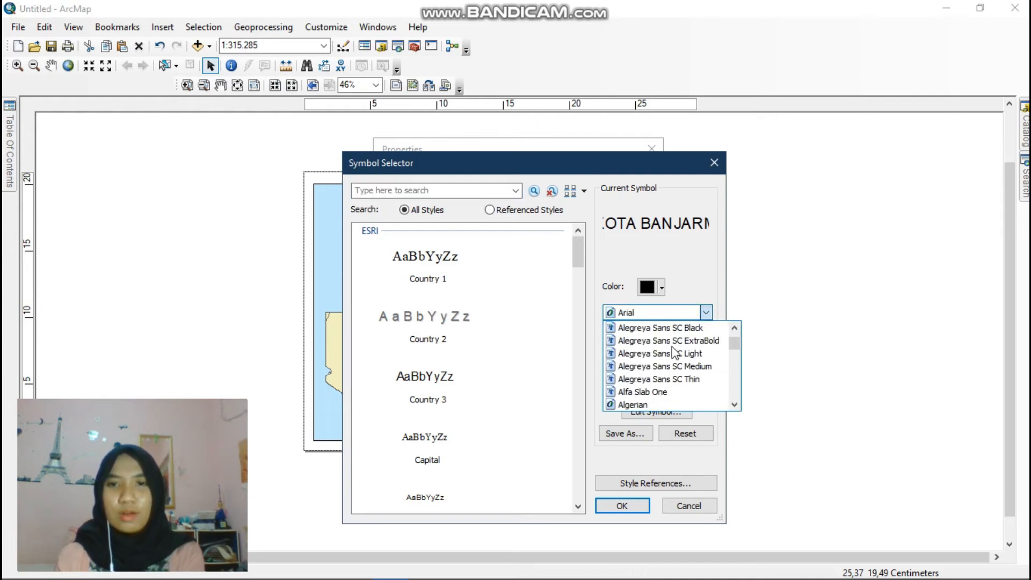
pyautogui.scroll(2, 676, 353)
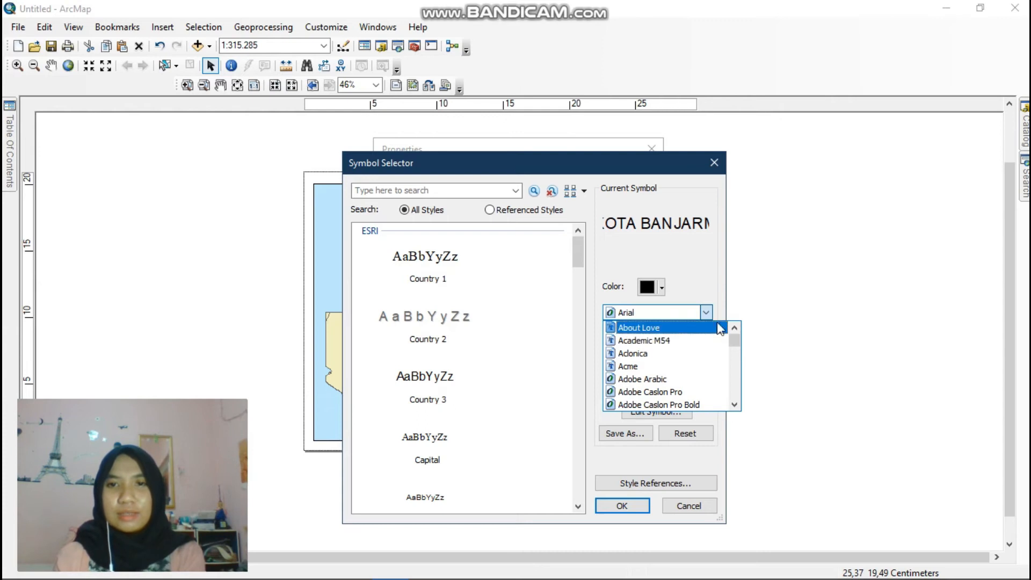
pyautogui.click(711, 290)
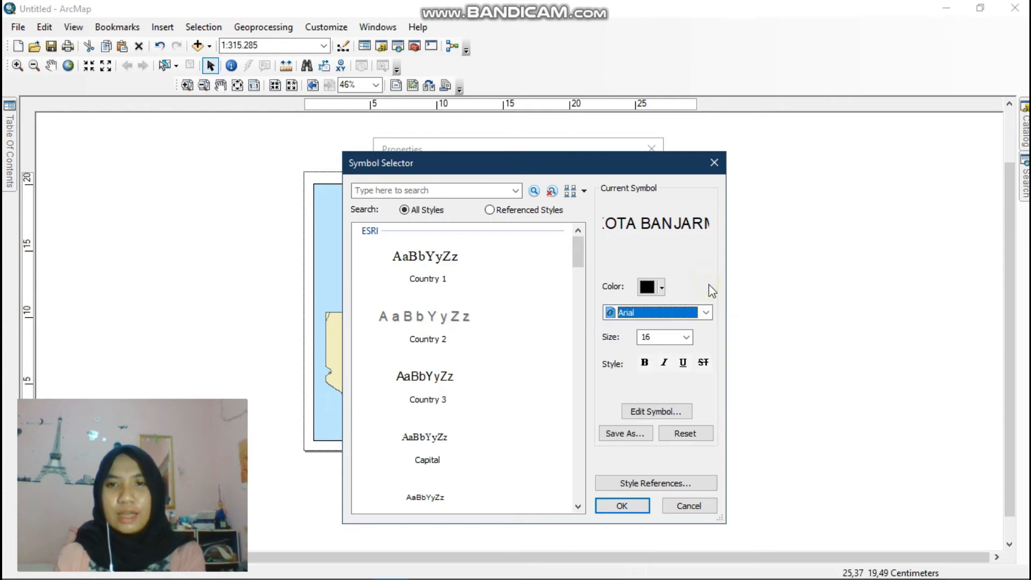
pyautogui.click(686, 337)
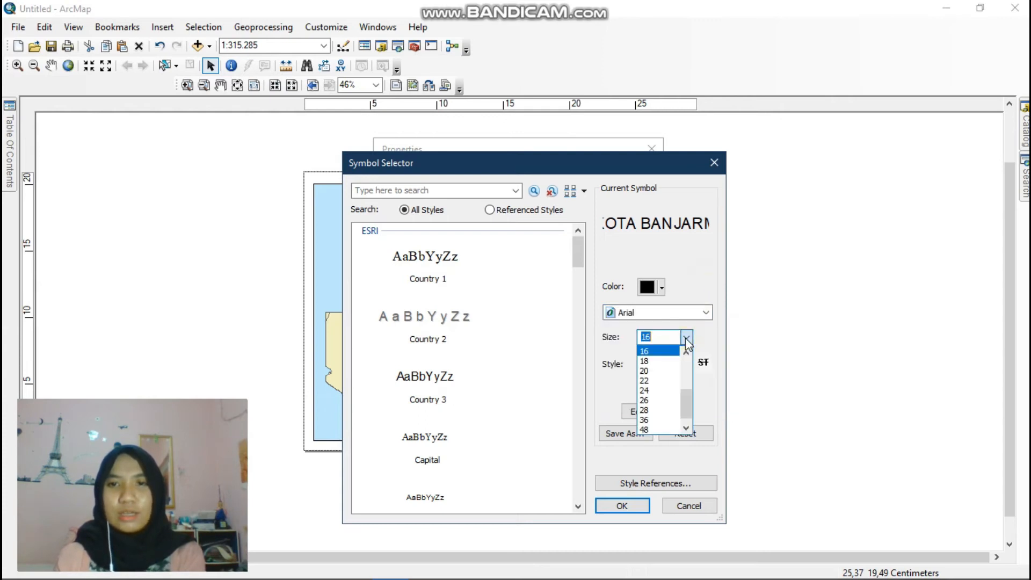
pyautogui.click(660, 382)
pyautogui.click(657, 295)
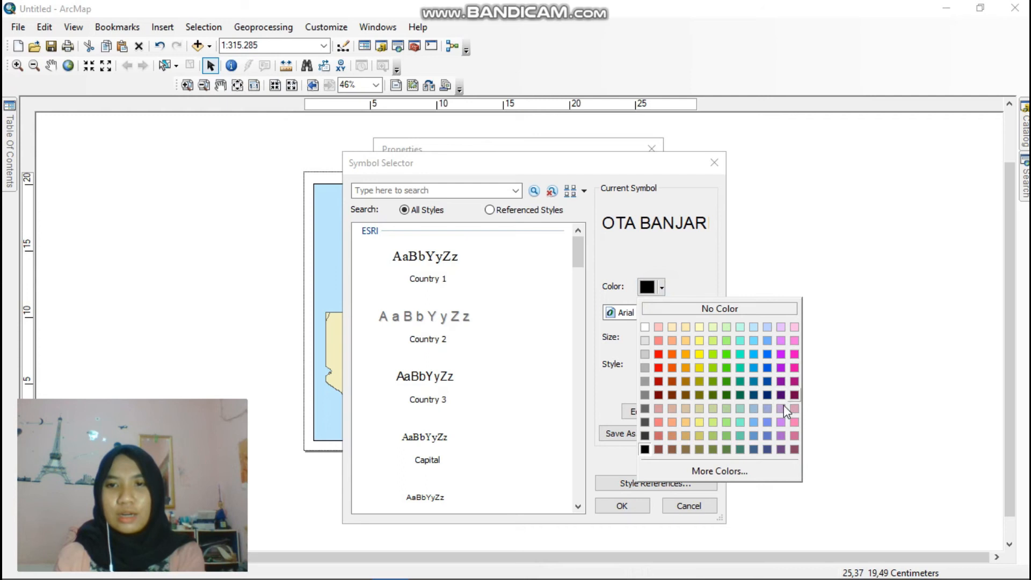
pyautogui.click(754, 368)
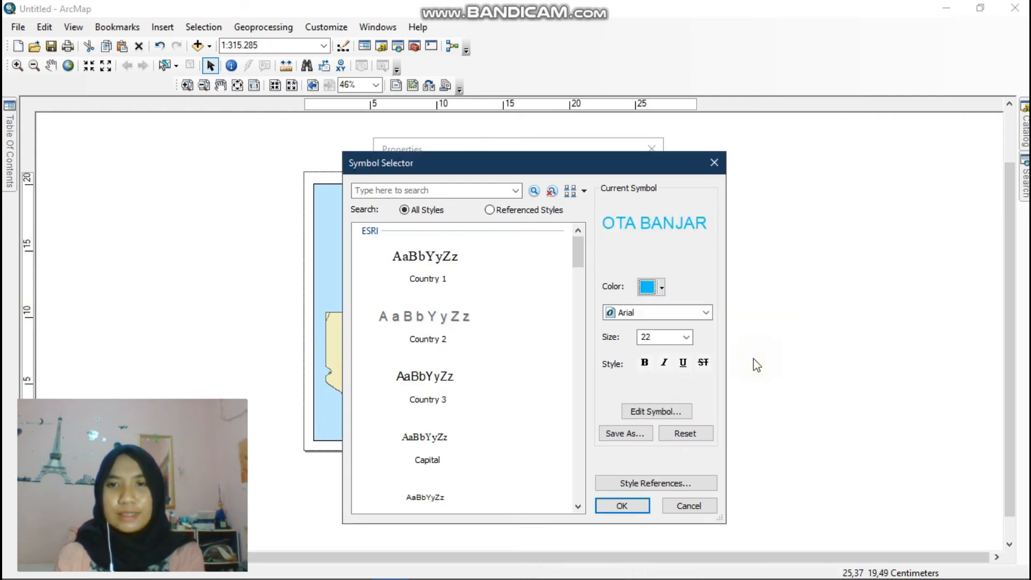
pyautogui.click(622, 507)
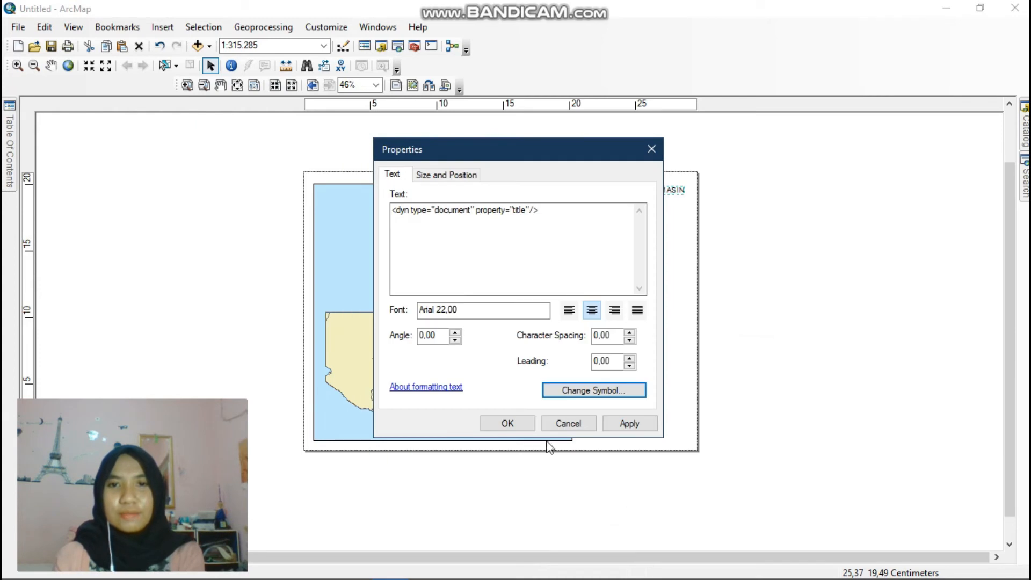
pyautogui.click(492, 428)
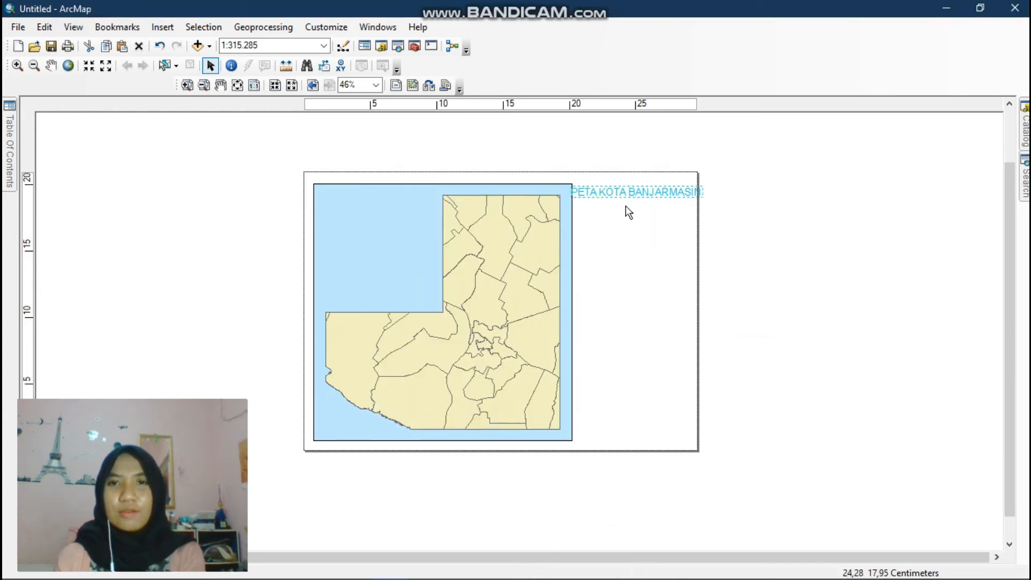
pyautogui.moveTo(590, 196); pyautogui.dragTo(417, 197)
pyautogui.click(685, 147)
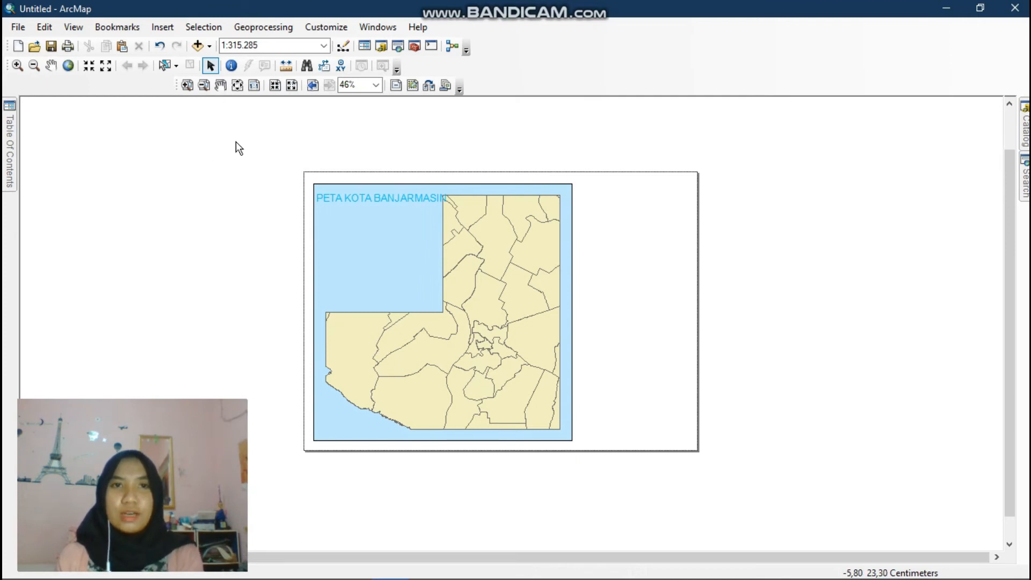
# - Open the Effects toolbar and dock it at the upper left of the layout
pyautogui.click(327, 28)
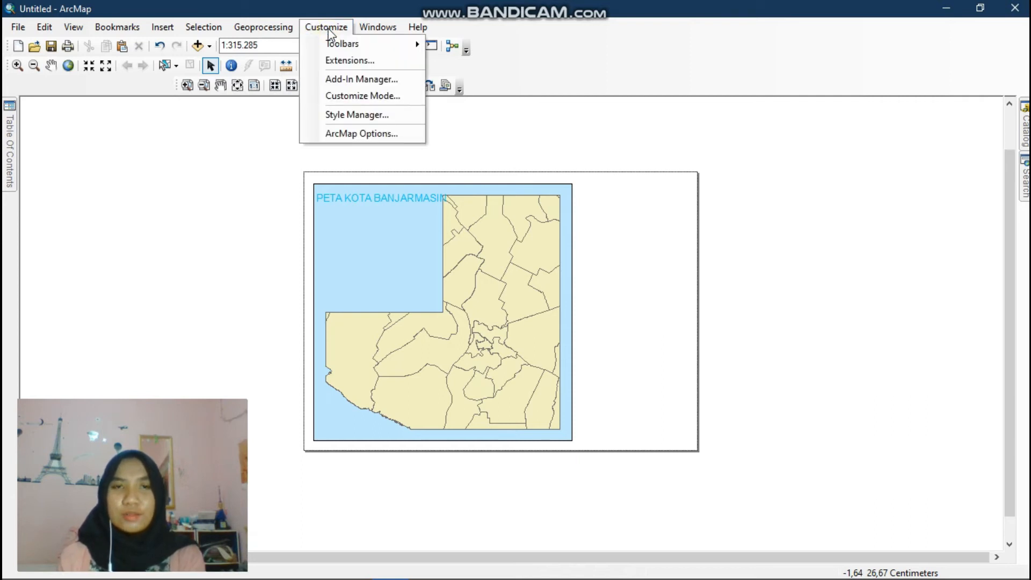
pyautogui.moveTo(336, 44)
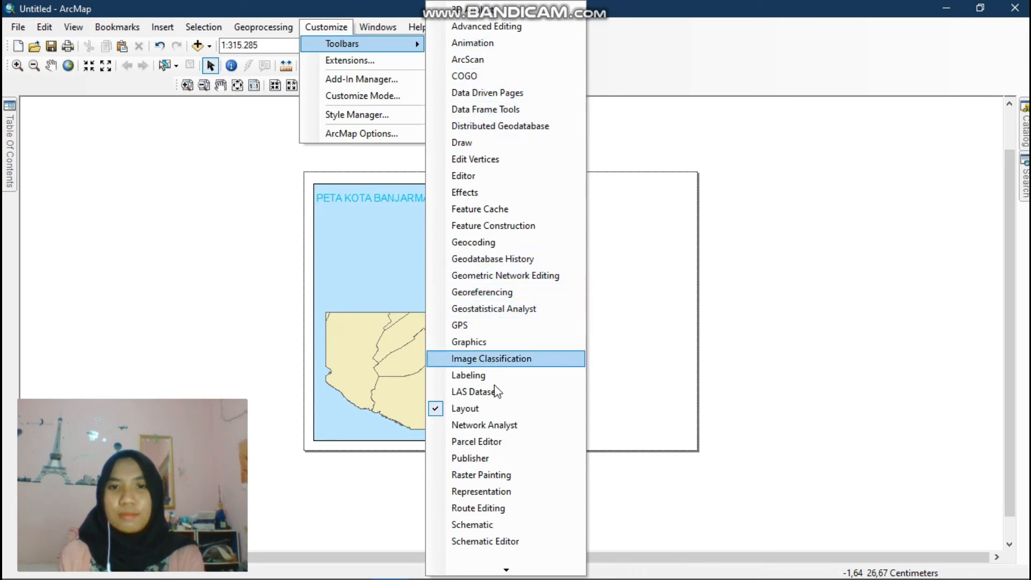
pyautogui.click(514, 200)
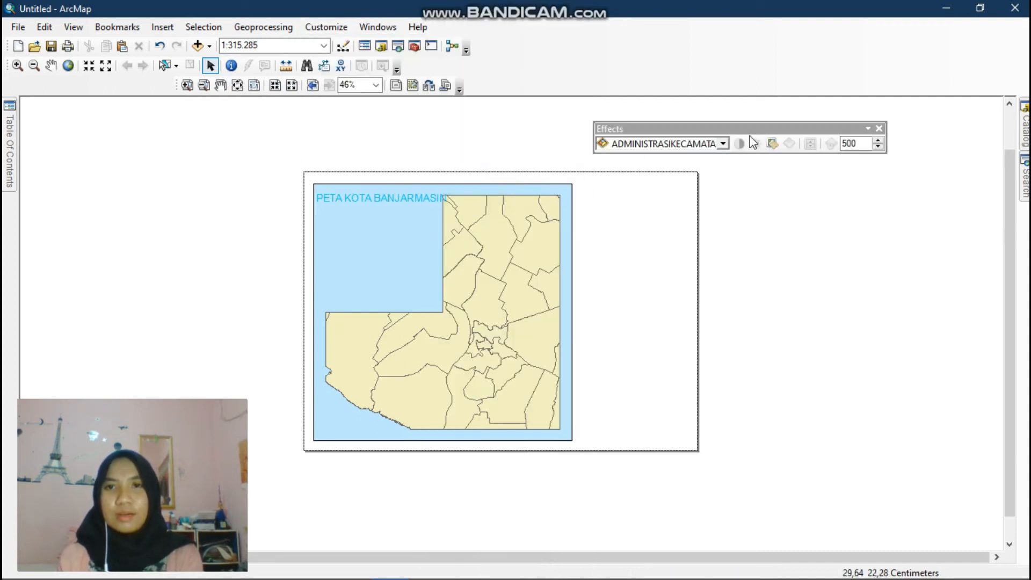
pyautogui.moveTo(752, 126); pyautogui.dragTo(188, 132)
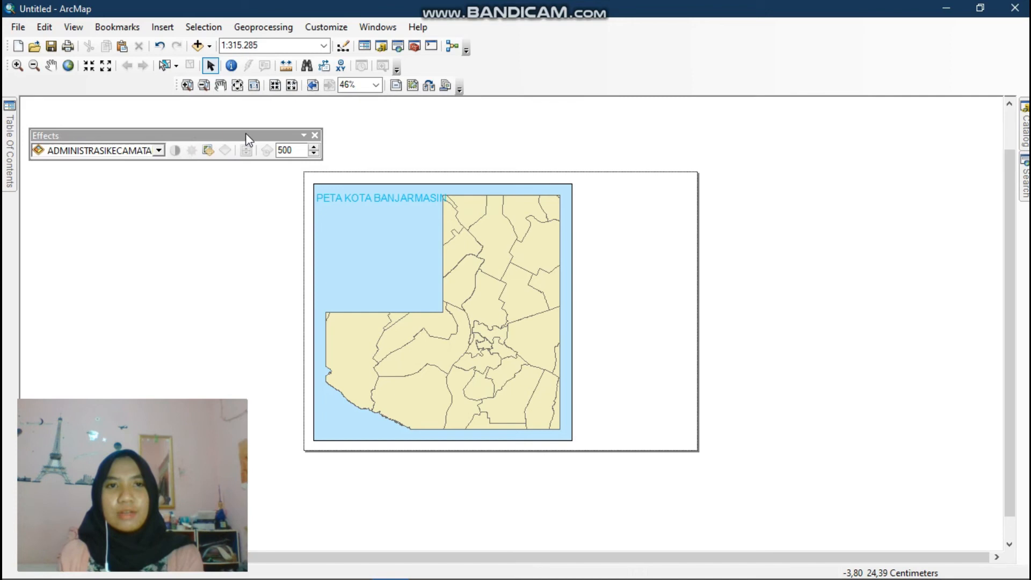
# - Open the Draw toolbar and place it beside the Effects toolbar
pyautogui.rightClick(166, 141)
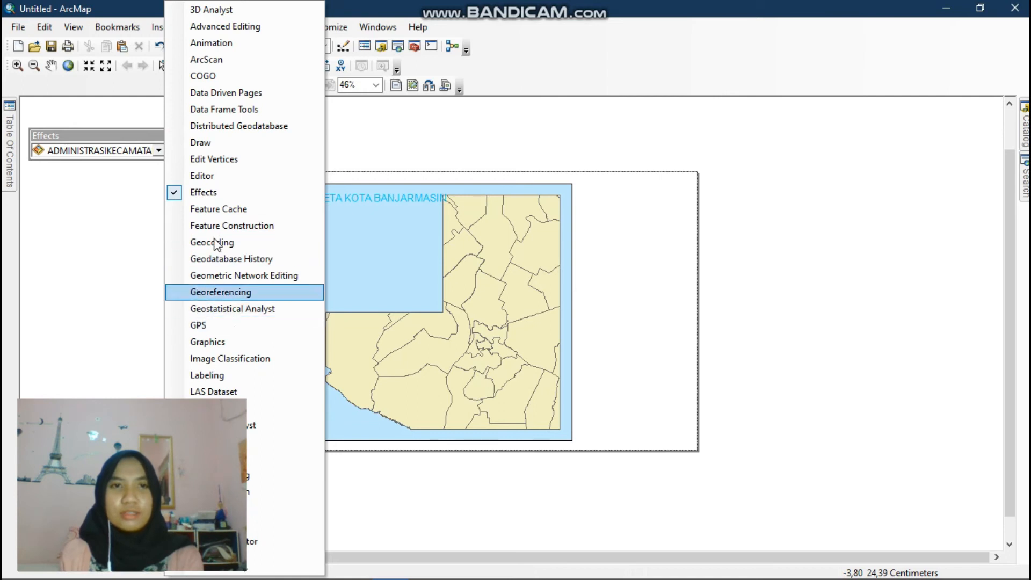
pyautogui.click(204, 150)
pyautogui.moveTo(191, 127); pyautogui.dragTo(434, 132)
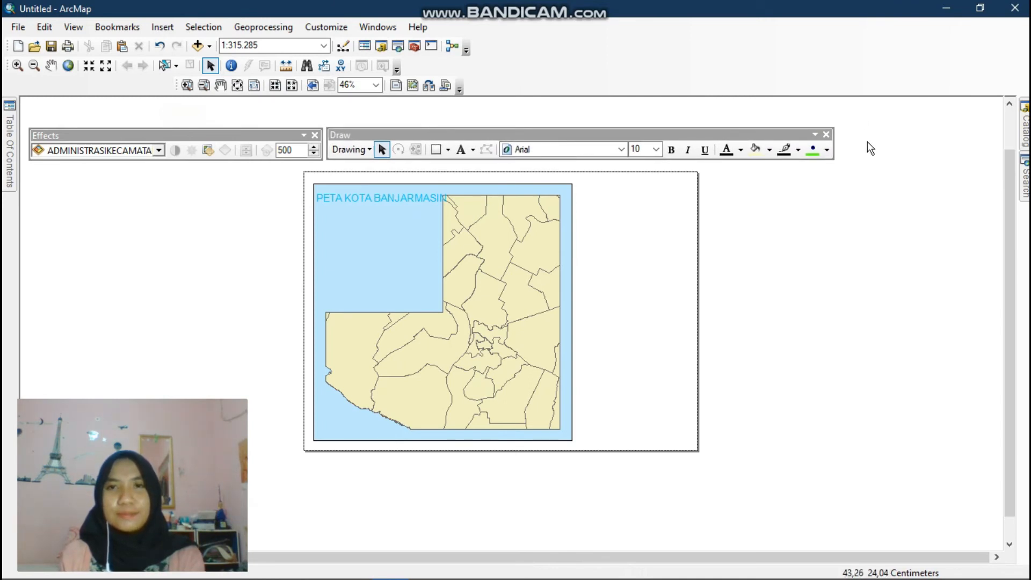
pyautogui.click(359, 30)
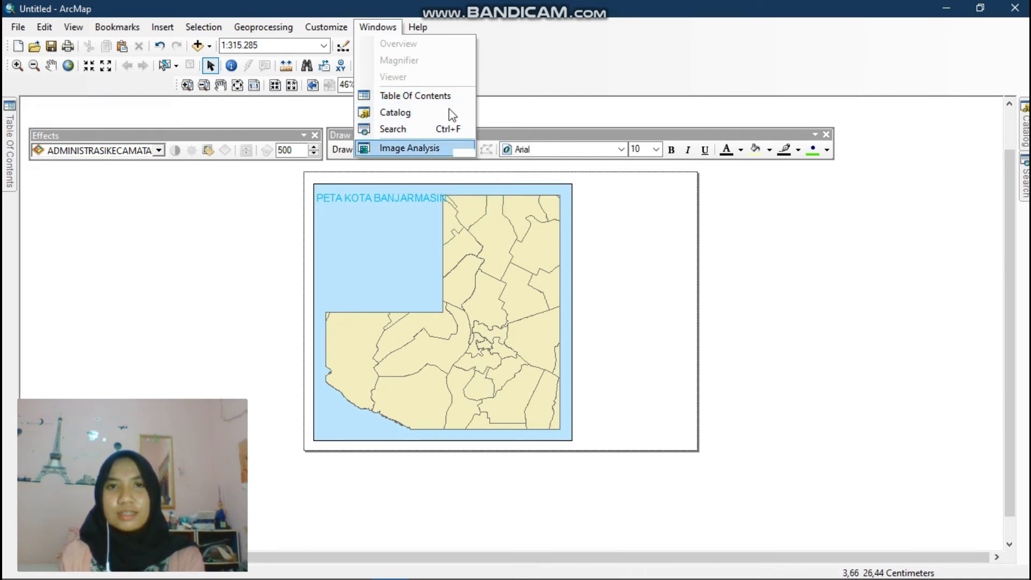
pyautogui.moveTo(425, 30)
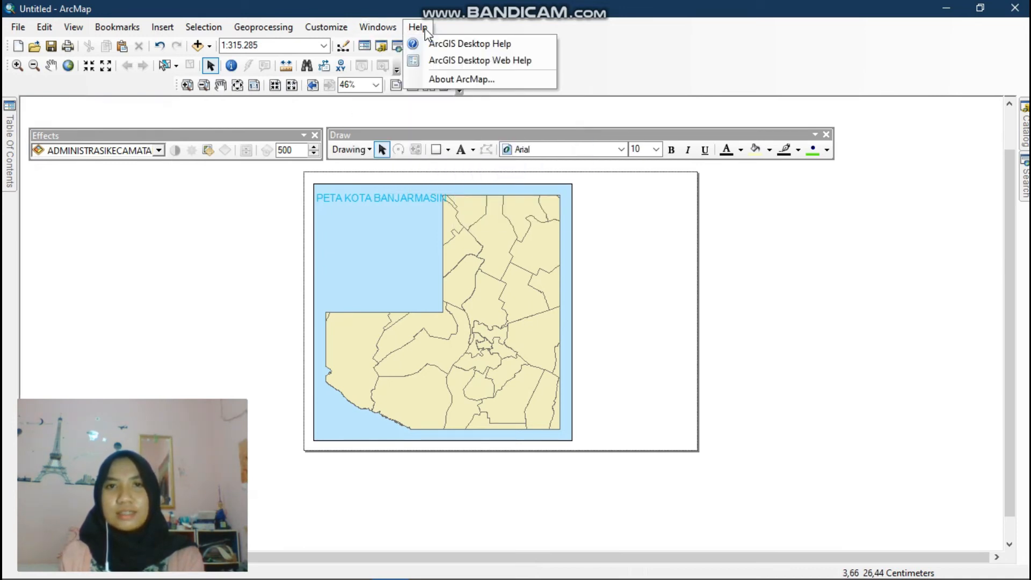
pyautogui.click(408, 122)
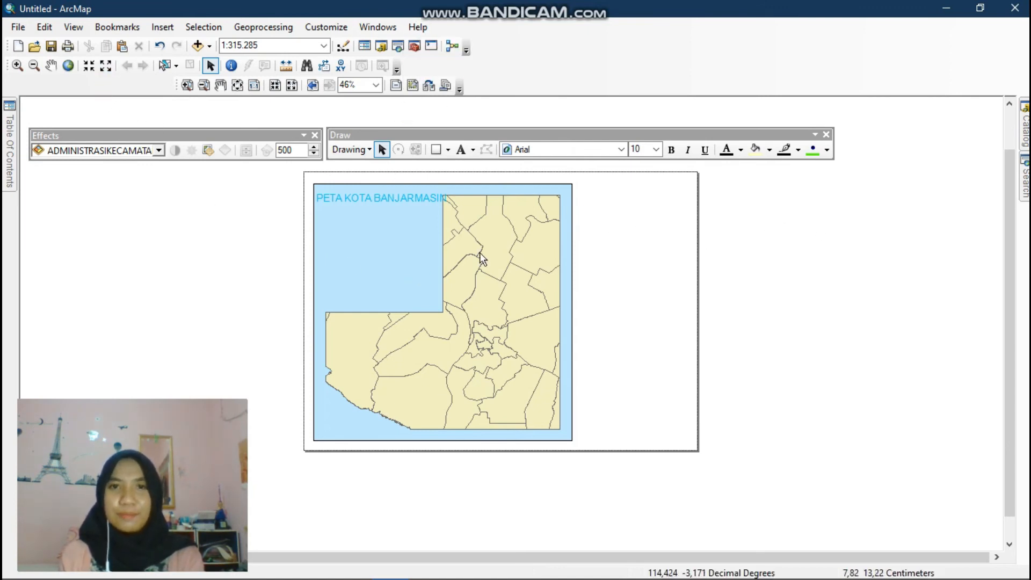
# - Switch to ArcCatalog and add a folder connection to the KOTA BANJARMASIN folder in Pictures
pyautogui.click(933, 8)
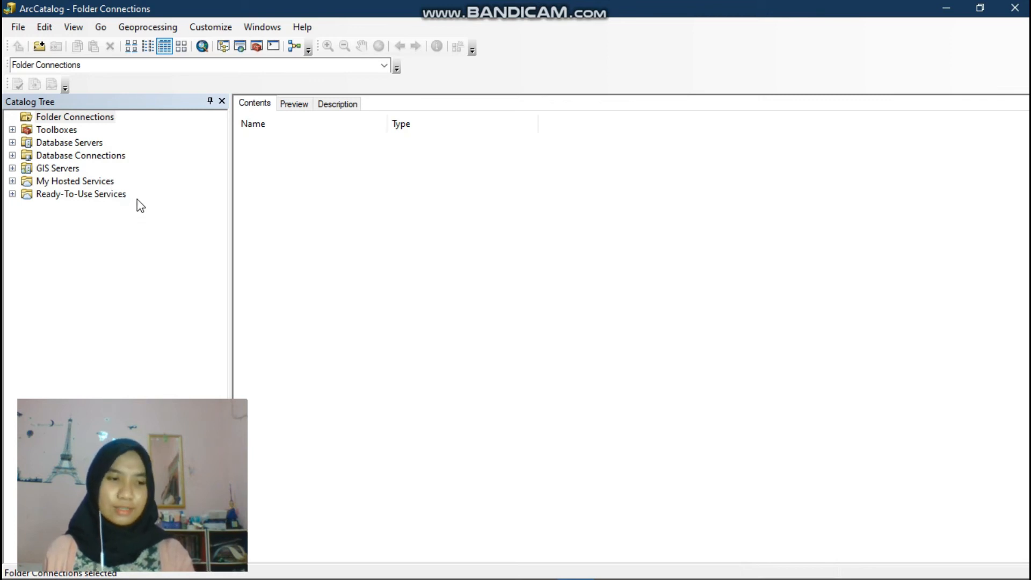
pyautogui.click(70, 121)
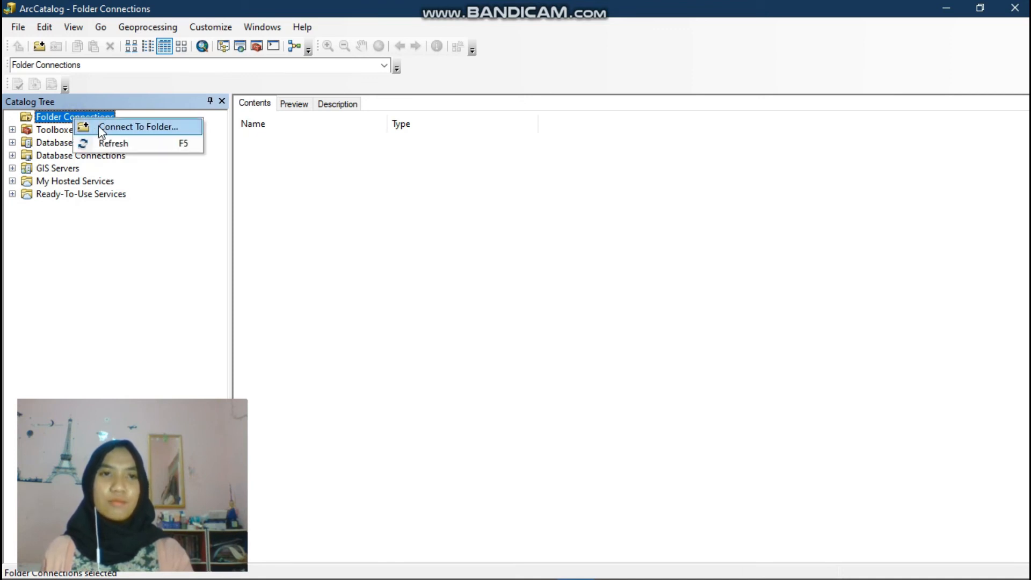
pyautogui.click(119, 130)
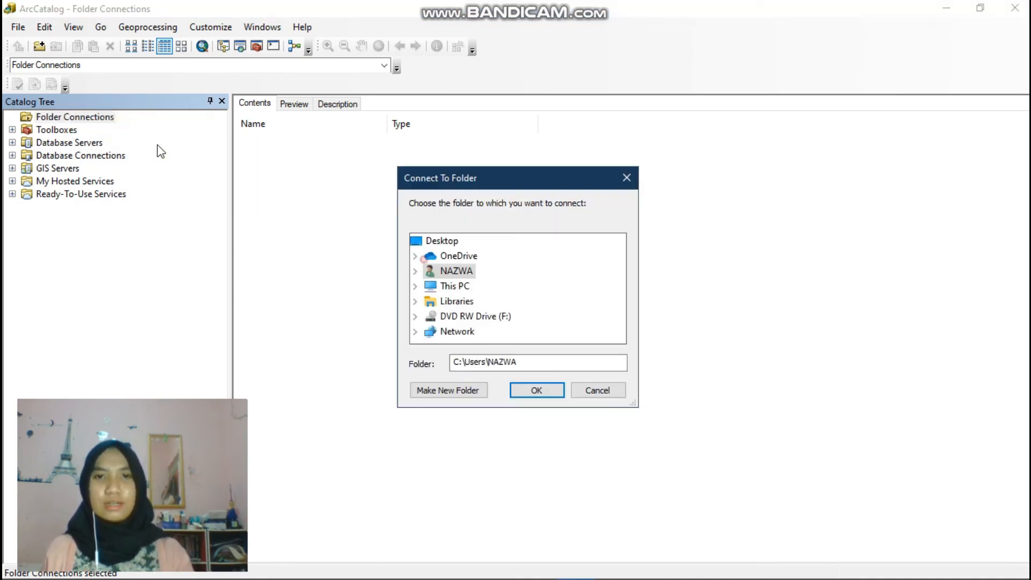
pyautogui.click(465, 289)
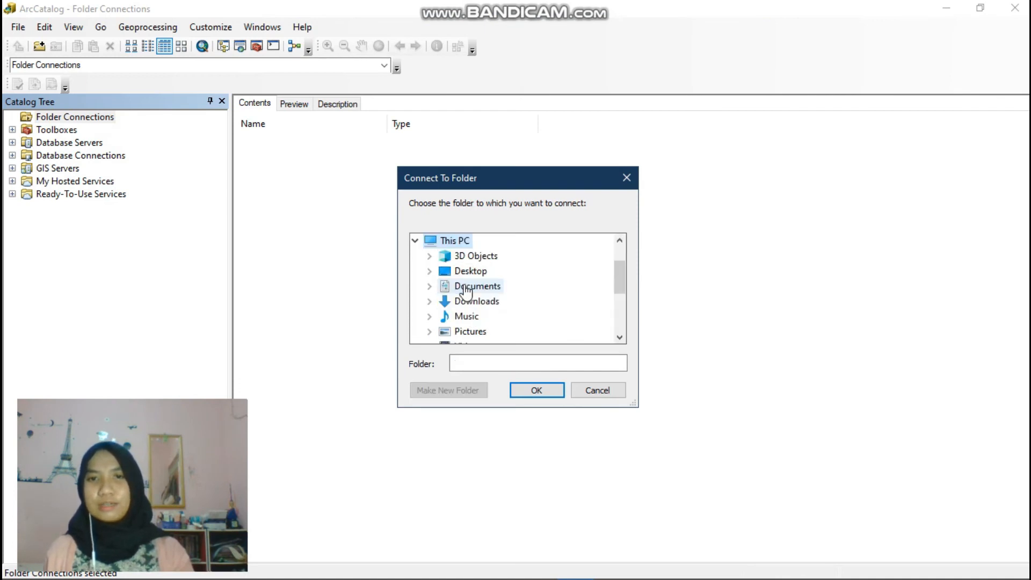
pyautogui.doubleClick(471, 331)
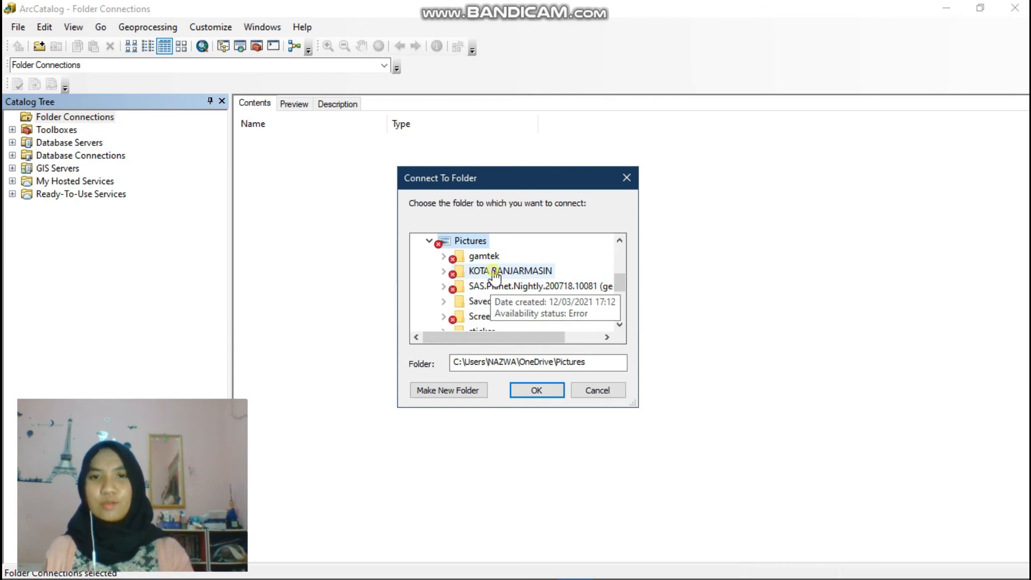
pyautogui.click(494, 272)
pyautogui.click(531, 390)
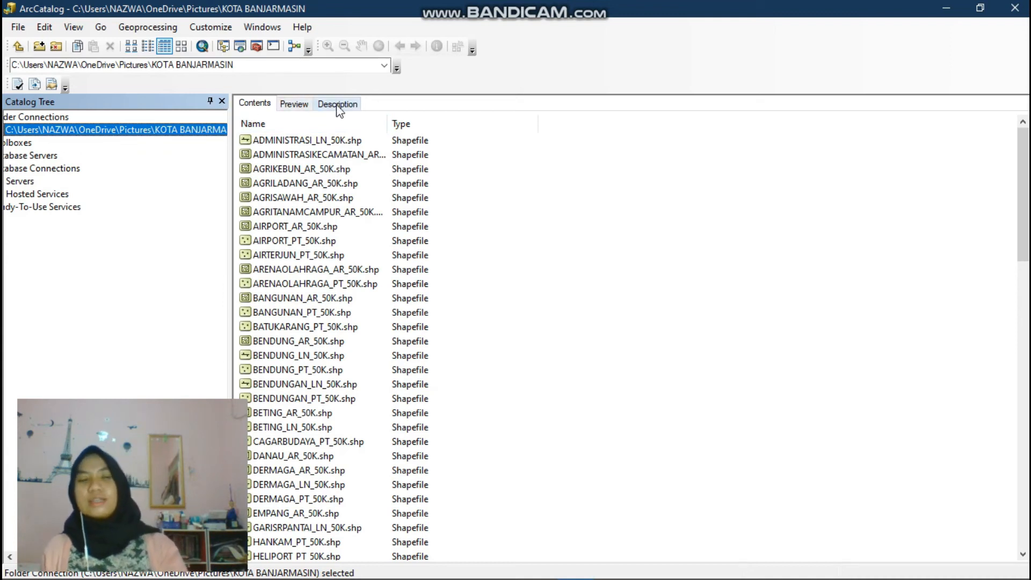
# - Preview the ADMINISTRASIKECAMATAN_AR_50K.shp shapefile's geography, attribute table and description
pyautogui.click(294, 104)
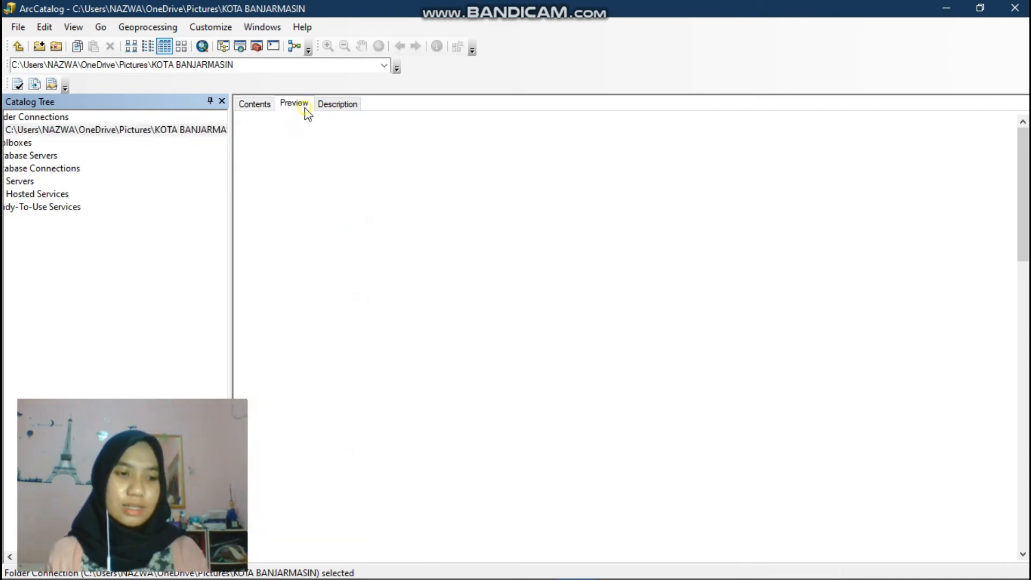
pyautogui.click(263, 109)
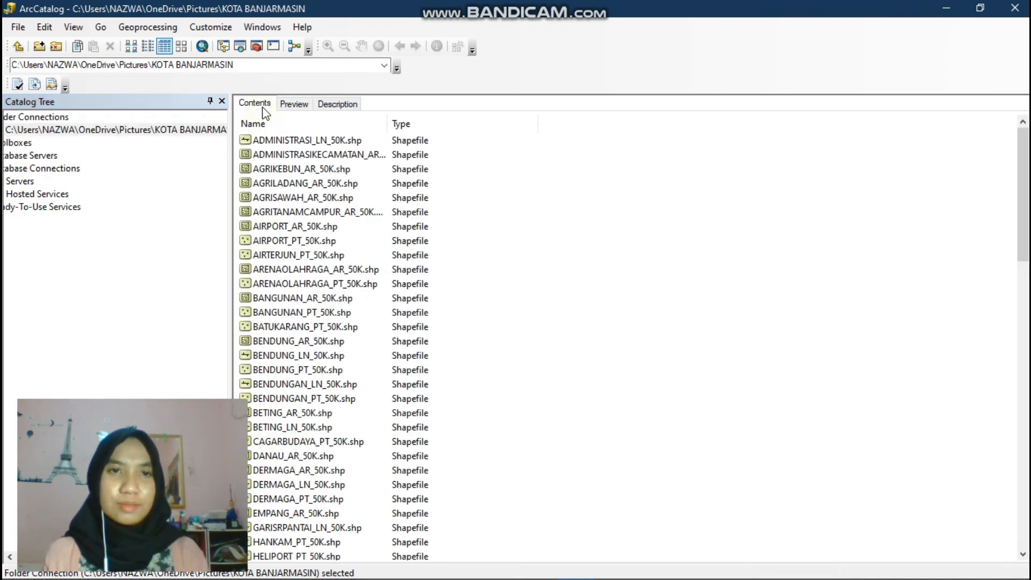
pyautogui.click(320, 156)
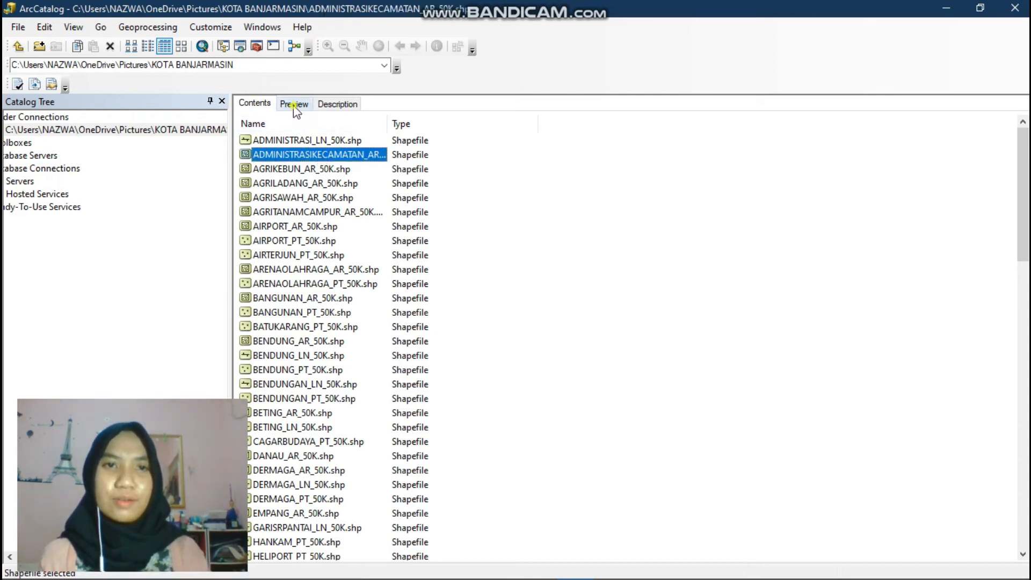
pyautogui.click(293, 105)
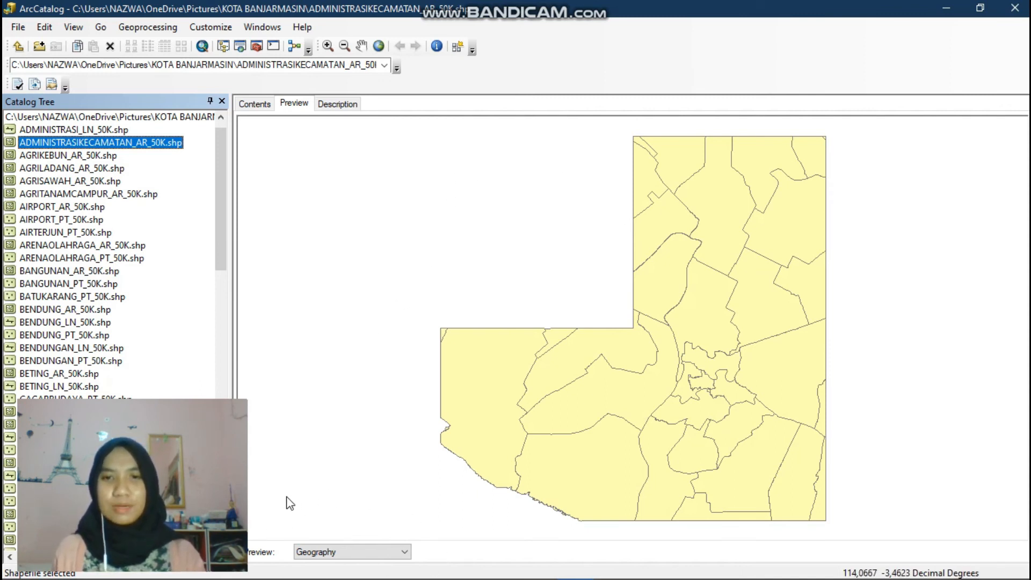
pyautogui.click(386, 556)
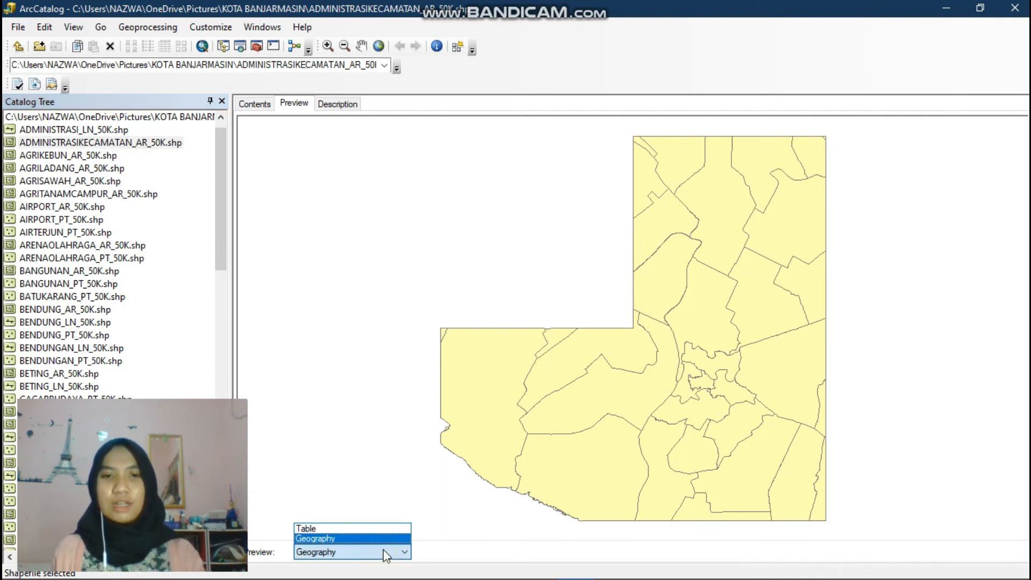
pyautogui.click(354, 529)
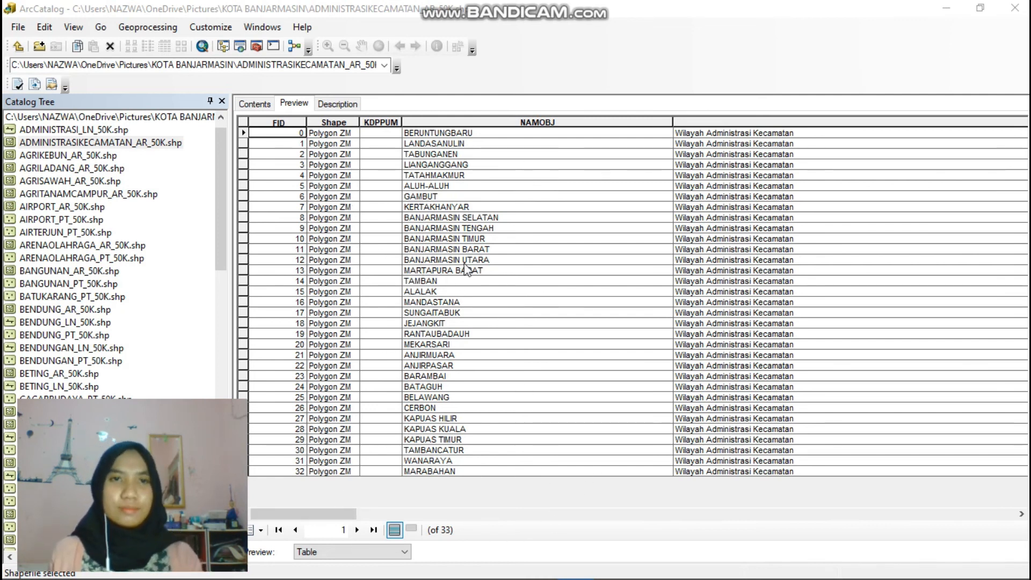
pyautogui.click(327, 103)
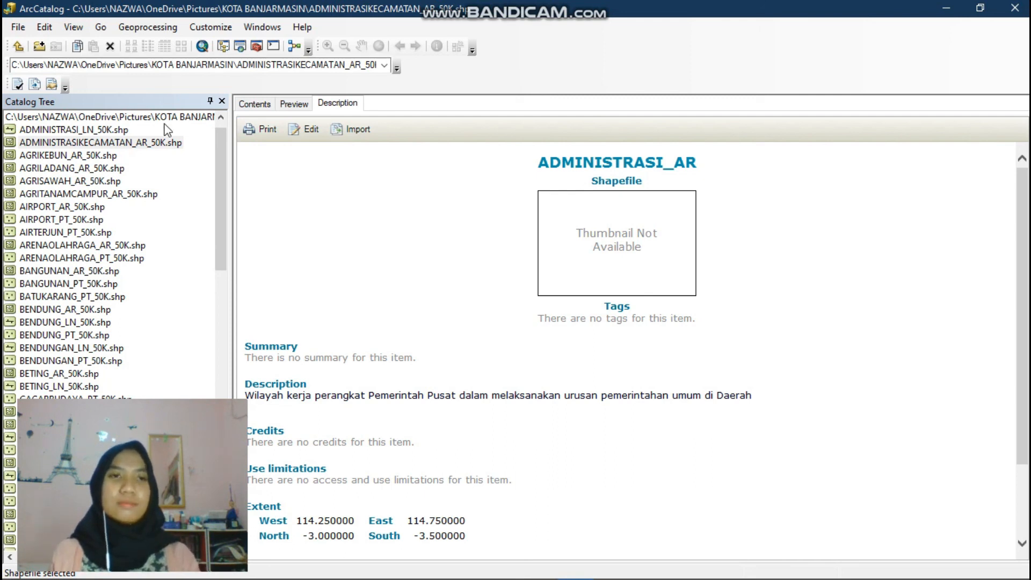
pyautogui.click(18, 28)
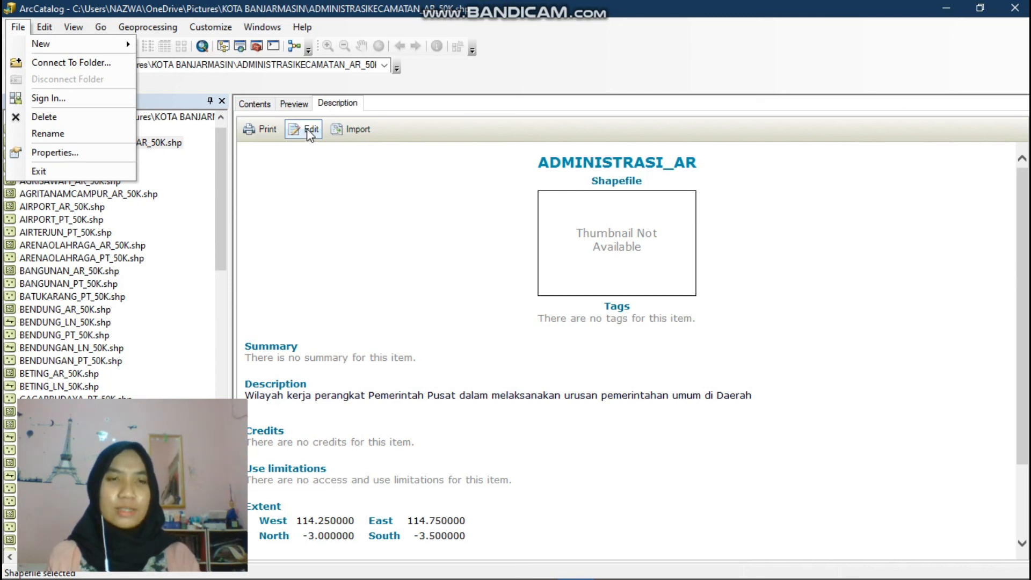
pyautogui.click(302, 180)
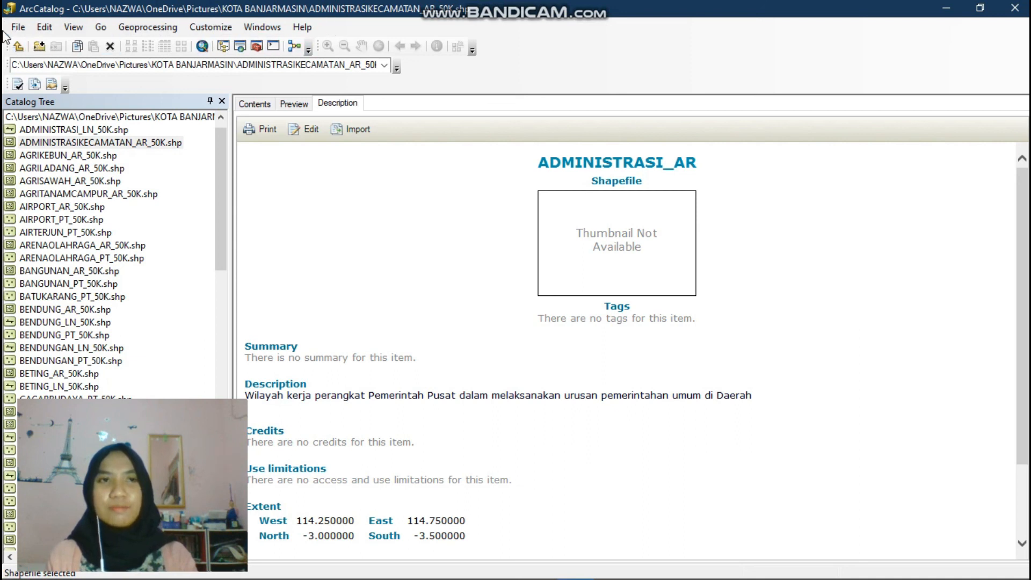
pyautogui.click(45, 27)
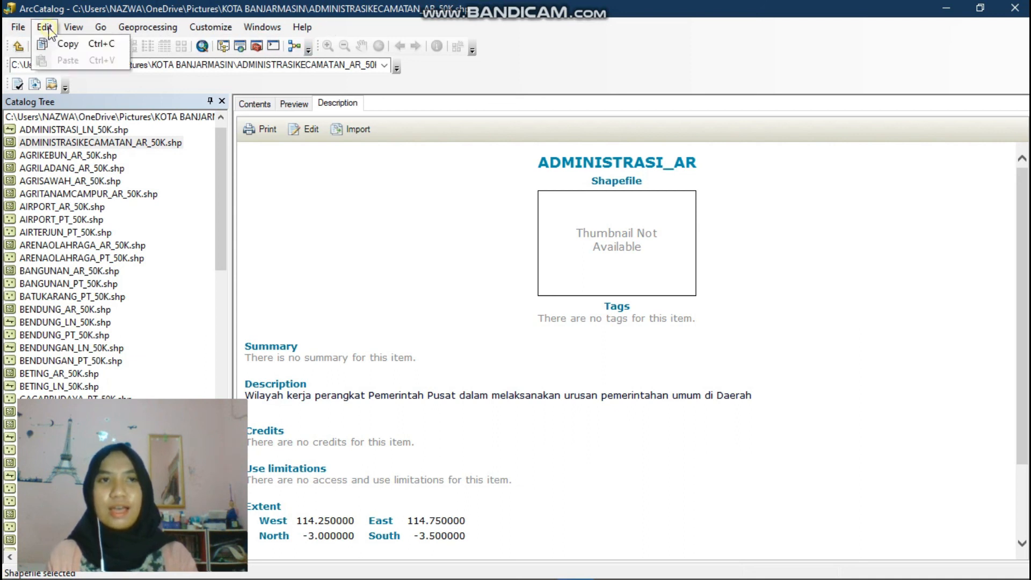
pyautogui.click(104, 31)
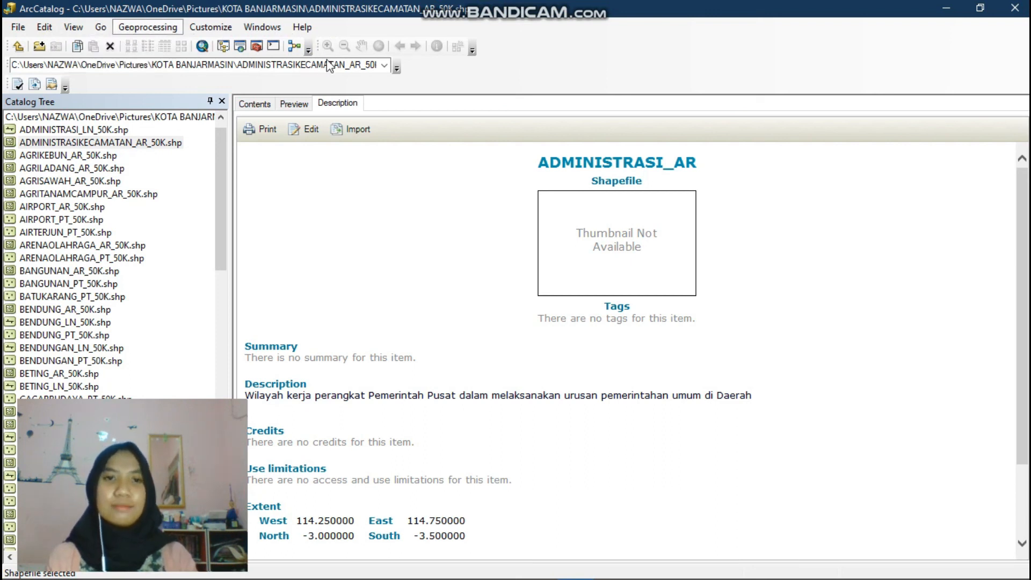
# - Switch to ArcGlobe, start a new Blank Globe, and maximize the window
pyautogui.click(462, 339)
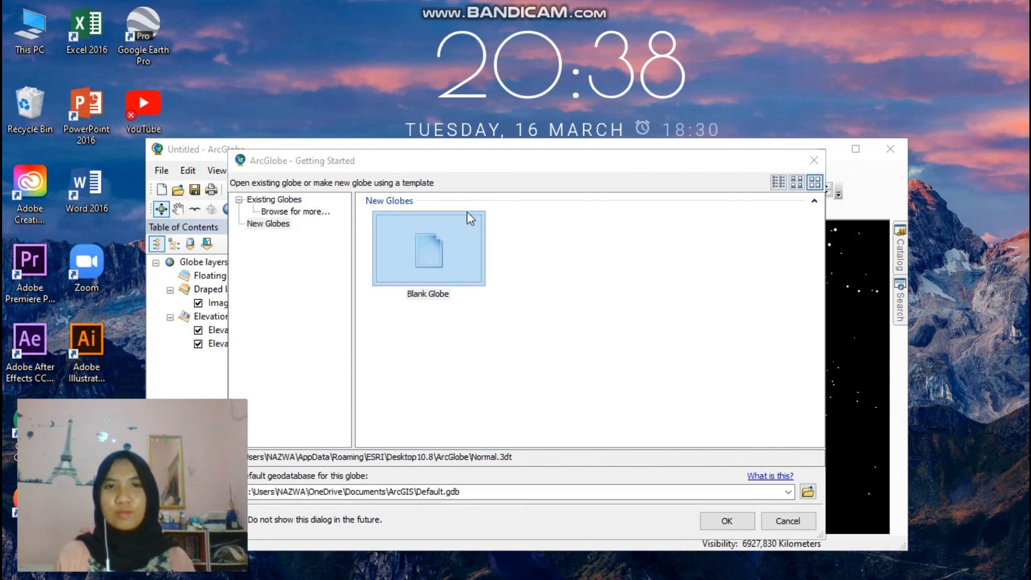
pyautogui.click(726, 520)
pyautogui.click(856, 149)
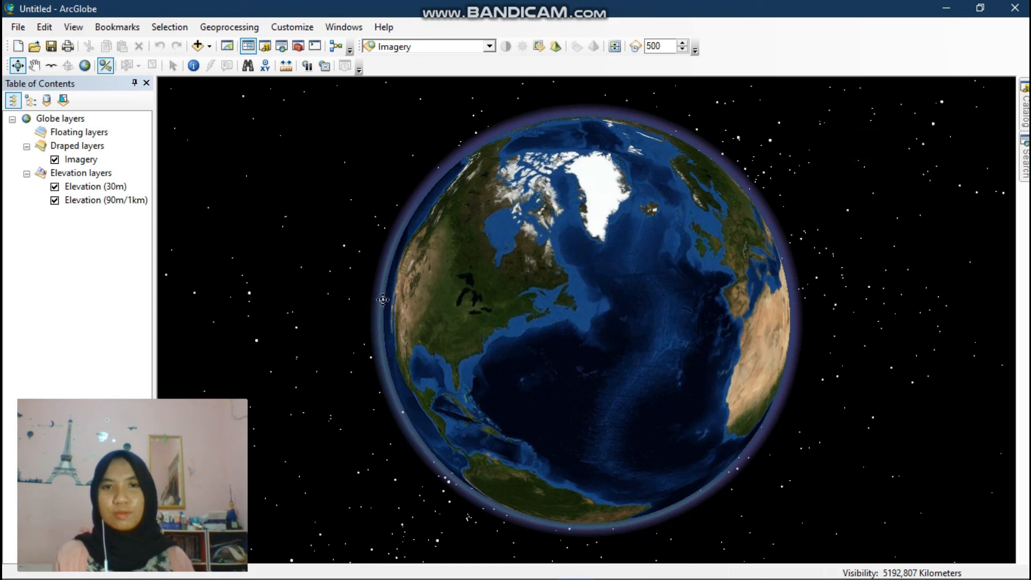
# - Rotate and zoom the globe to examine the Indonesian archipelago
pyautogui.moveTo(584, 292); pyautogui.dragTo(516, 262)
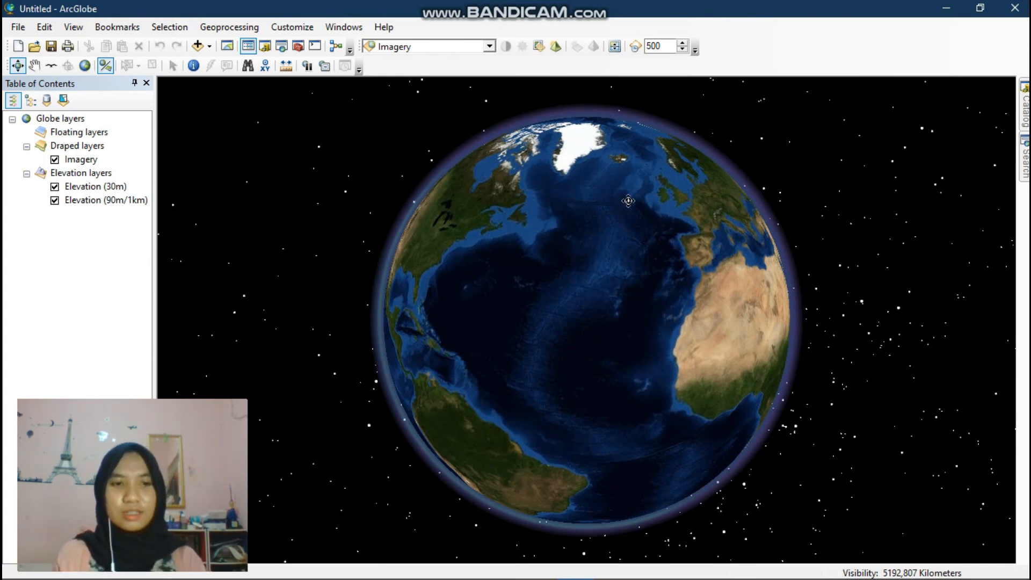
pyautogui.moveTo(678, 245); pyautogui.dragTo(648, 223)
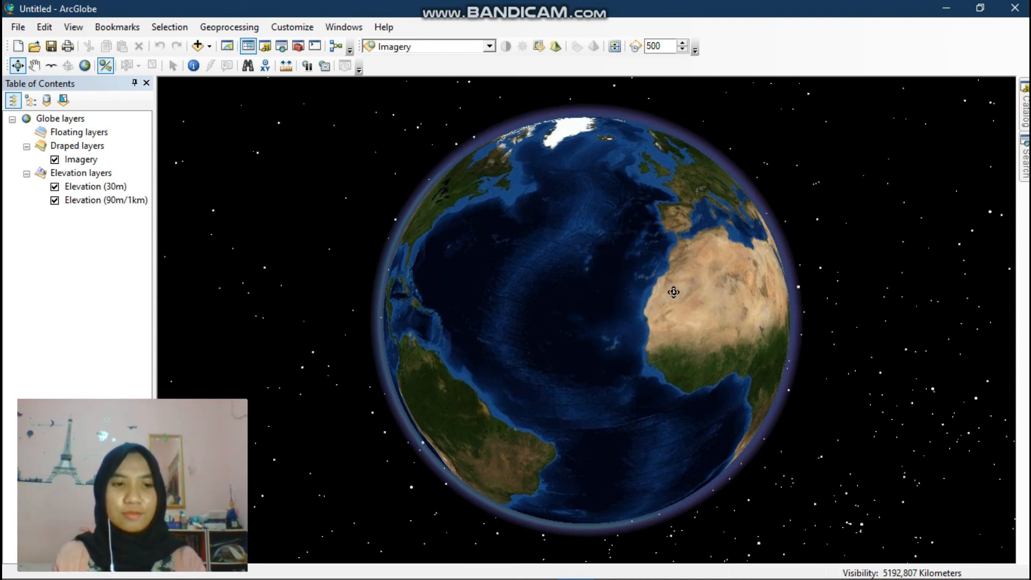
pyautogui.moveTo(653, 299); pyautogui.dragTo(529, 283)
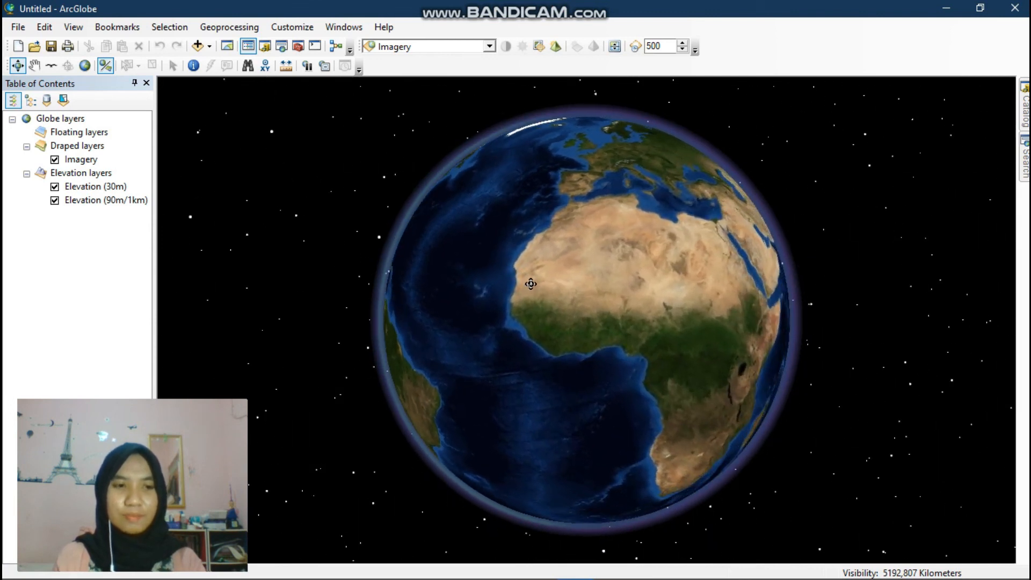
pyautogui.moveTo(647, 318)
pyautogui.mouseDown()
pyautogui.moveTo(576, 317)
pyautogui.moveTo(641, 315)
pyautogui.mouseUp()
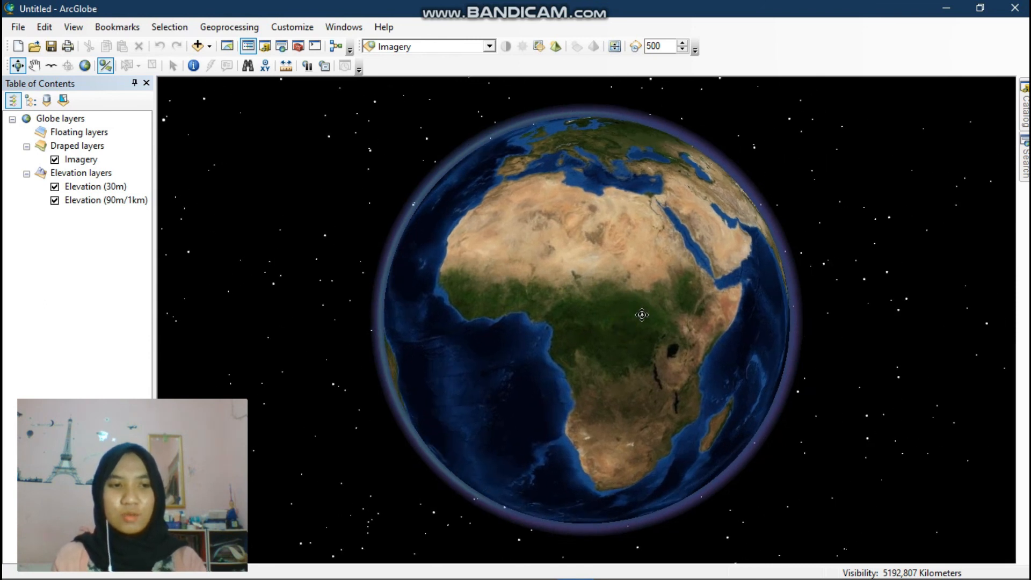
pyautogui.moveTo(641, 315)
pyautogui.mouseDown()
pyautogui.moveTo(518, 301)
pyautogui.moveTo(629, 319)
pyautogui.moveTo(507, 311)
pyautogui.mouseUp()
pyautogui.moveTo(607, 295); pyautogui.dragTo(502, 329)
pyautogui.moveTo(654, 343); pyautogui.dragTo(503, 353)
pyautogui.scroll(3, 640, 346)
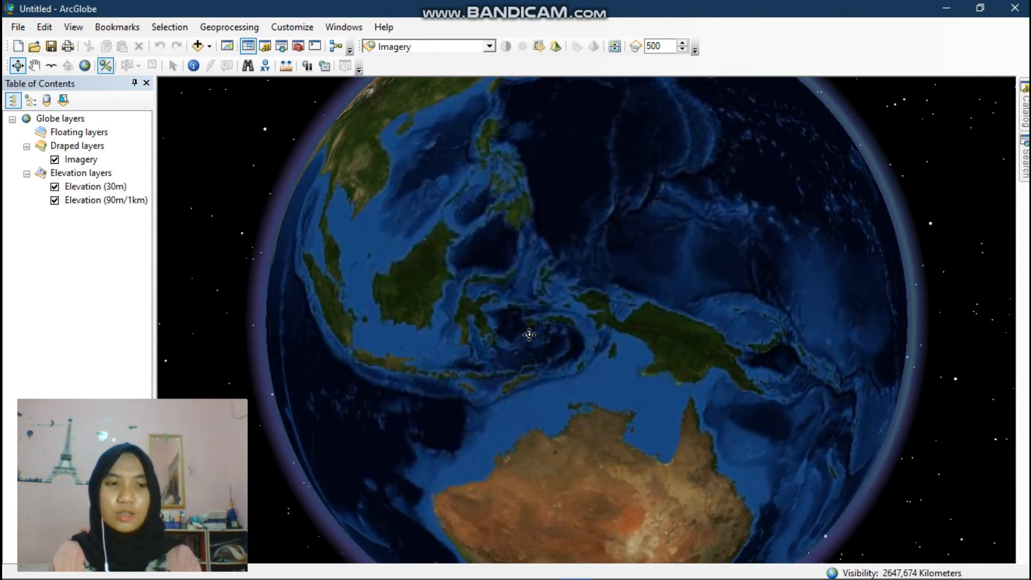
pyautogui.moveTo(625, 358); pyautogui.dragTo(635, 352)
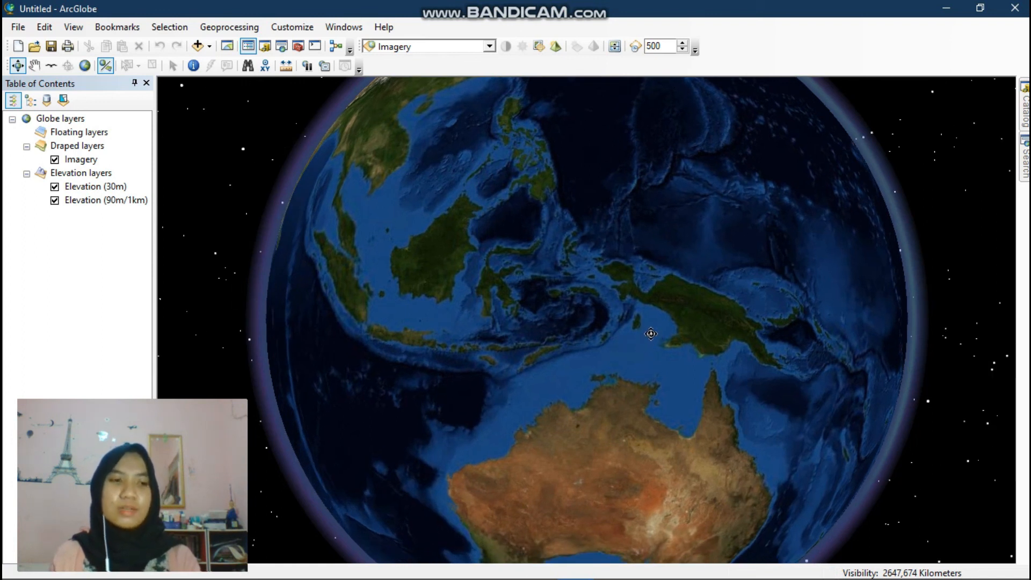
pyautogui.click(651, 333)
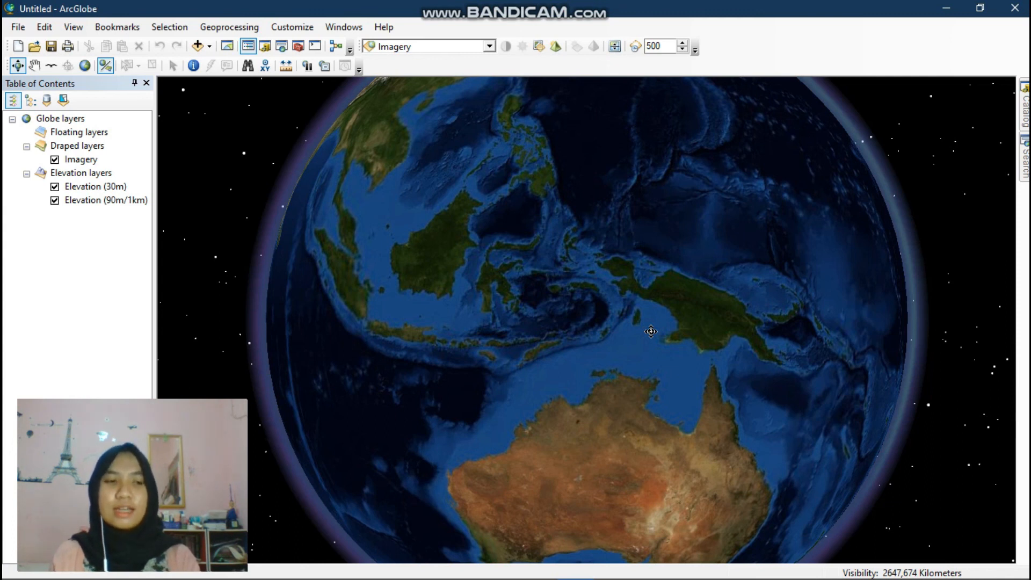
pyautogui.moveTo(650, 331); pyautogui.dragTo(689, 370)
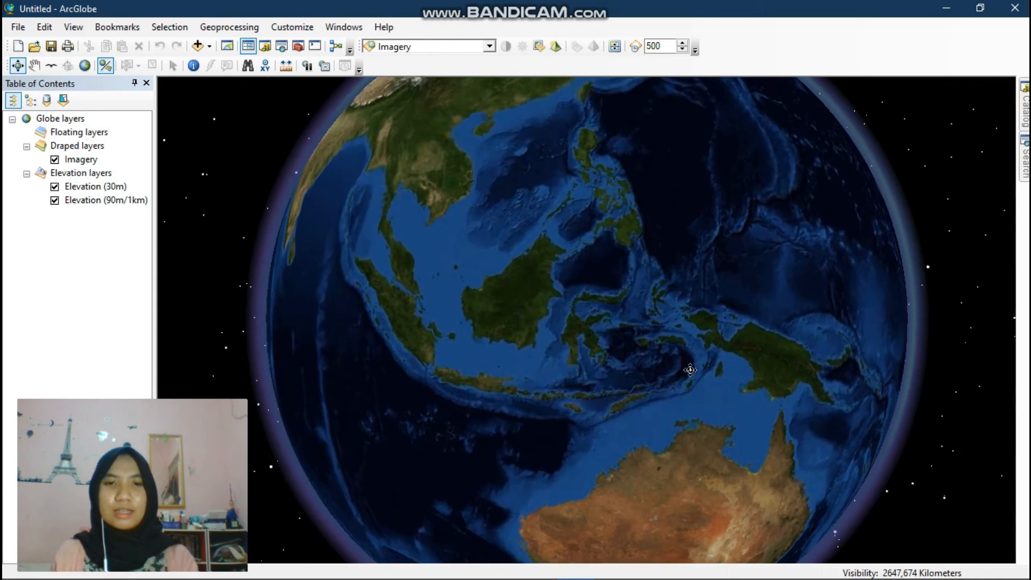
pyautogui.moveTo(654, 312); pyautogui.dragTo(671, 357)
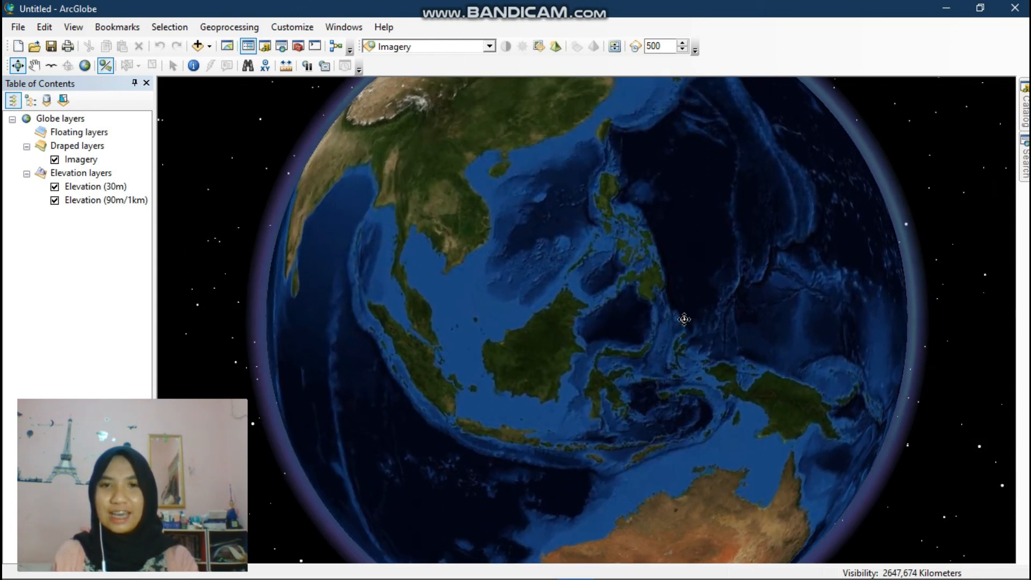